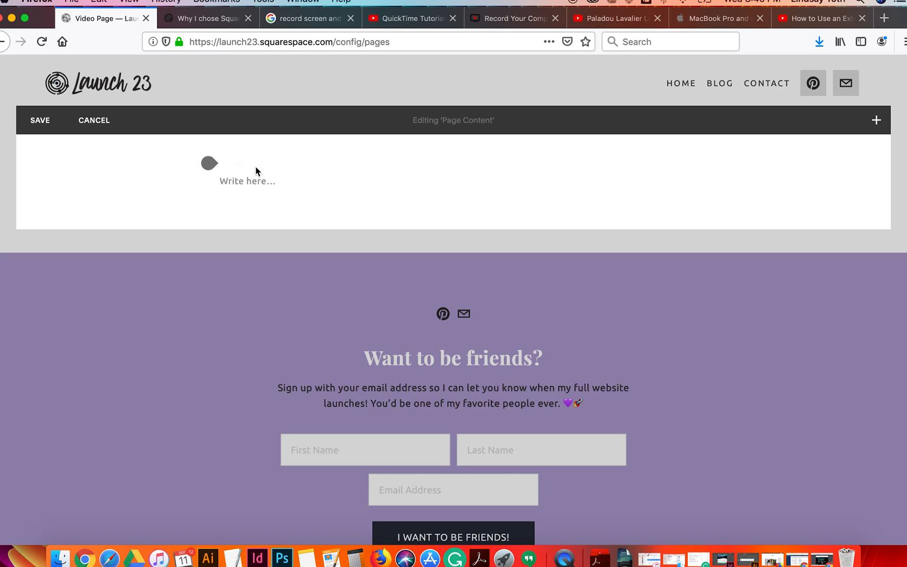
Enter "This is my text." in the empty text block and try centre and right alignment before returning it to left alignment.
{"action": "left_click", "coordinate": [256, 178]}
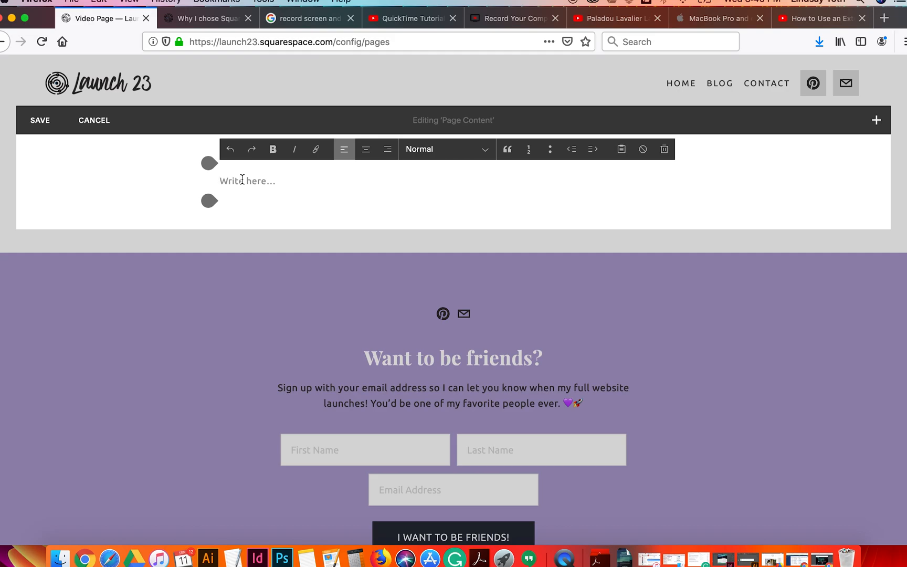
{"action": "type", "text": "This is my text."}
{"action": "left_click", "coordinate": [366, 152]}
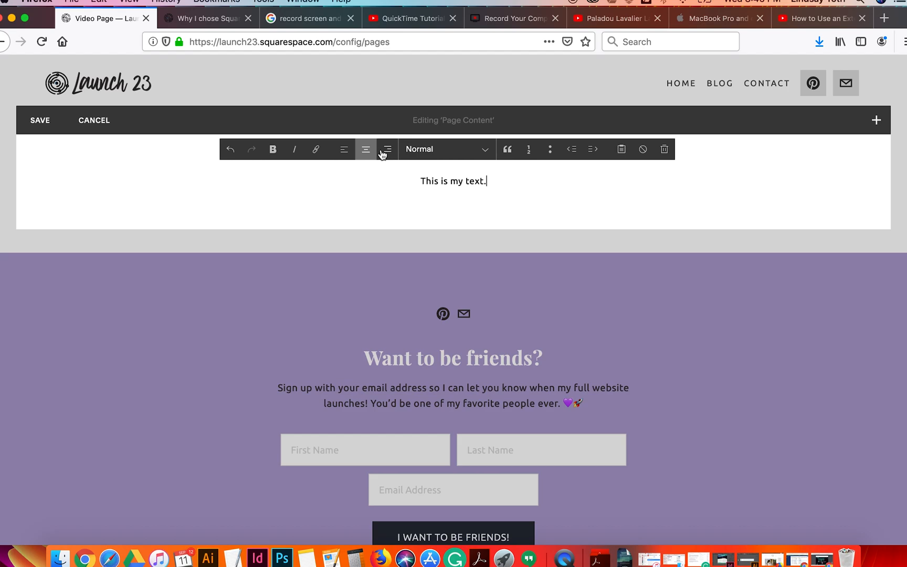
{"action": "left_click", "coordinate": [386, 152]}
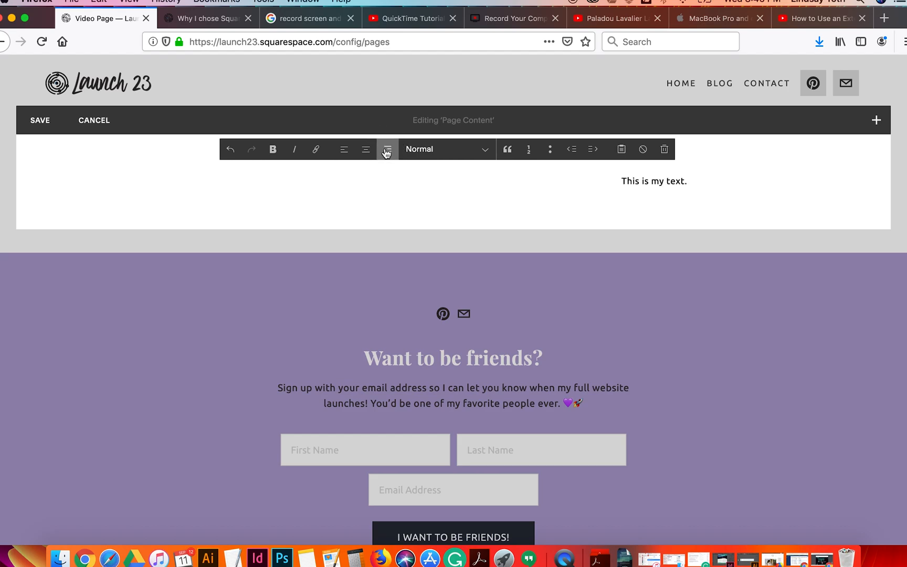
{"action": "left_click", "coordinate": [344, 154]}
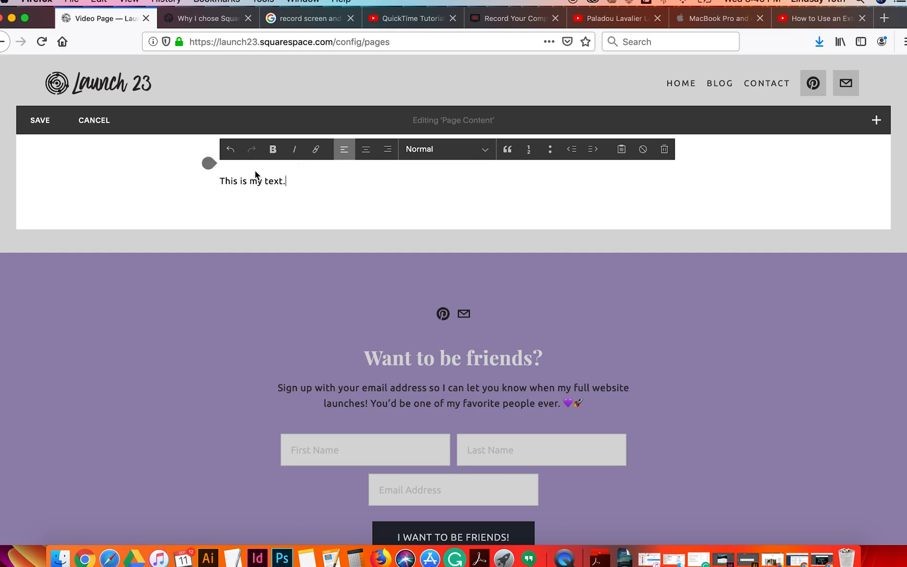
Make the word "text." bold and italic, and open its link editor without entering a link.
{"action": "left_click", "coordinate": [283, 182]}
{"action": "left_click_drag", "start_coordinate": [282, 182], "coordinate": [263, 184]}
{"action": "left_click", "coordinate": [273, 150]}
{"action": "left_click", "coordinate": [294, 149]}
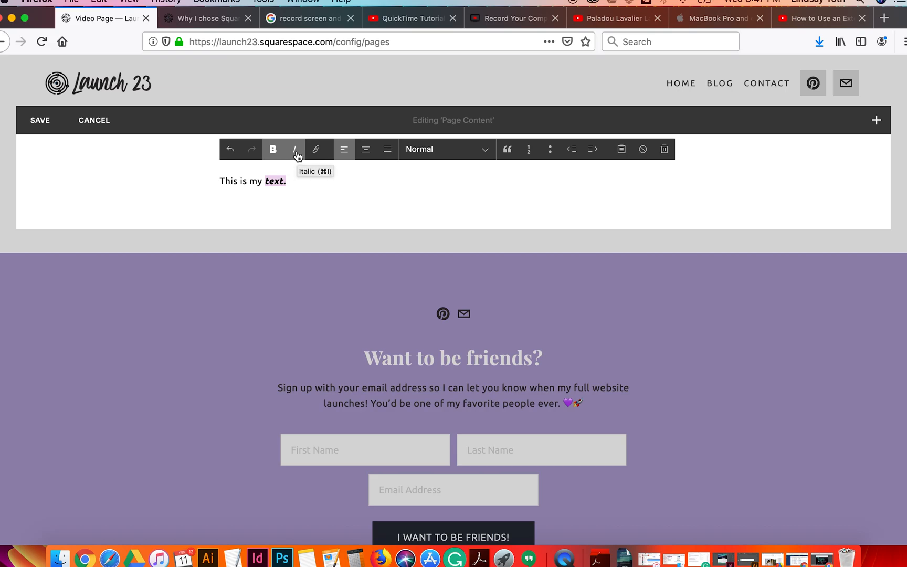
{"action": "left_click", "coordinate": [317, 150]}
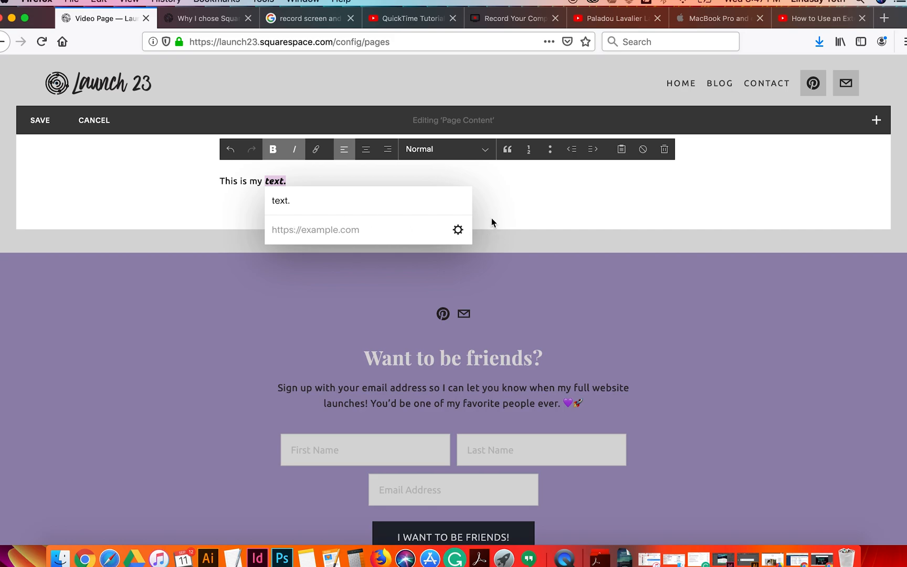
{"action": "left_click", "coordinate": [567, 184]}
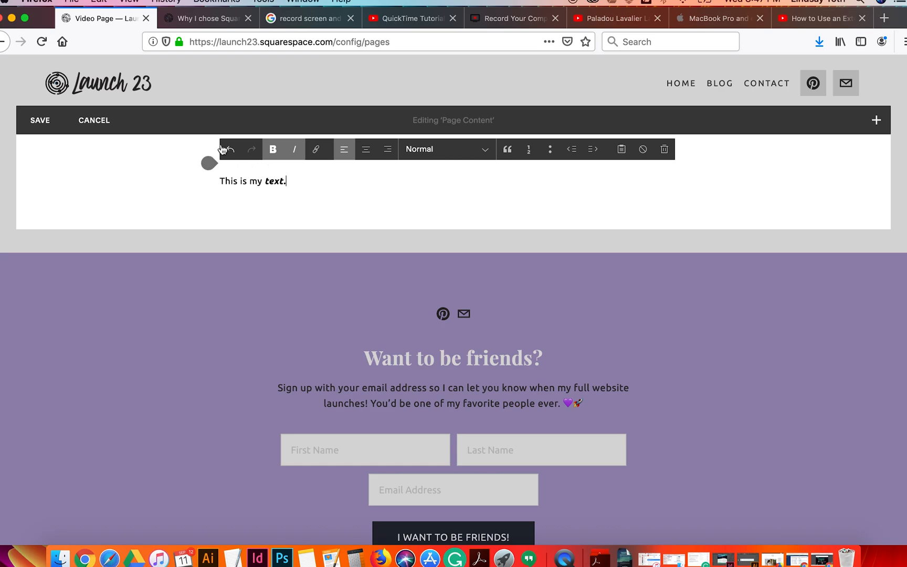
Undo the italic and bold formatting on the word "text.".
{"action": "key", "text": "super+z"}
{"action": "key", "text": "super+z"}
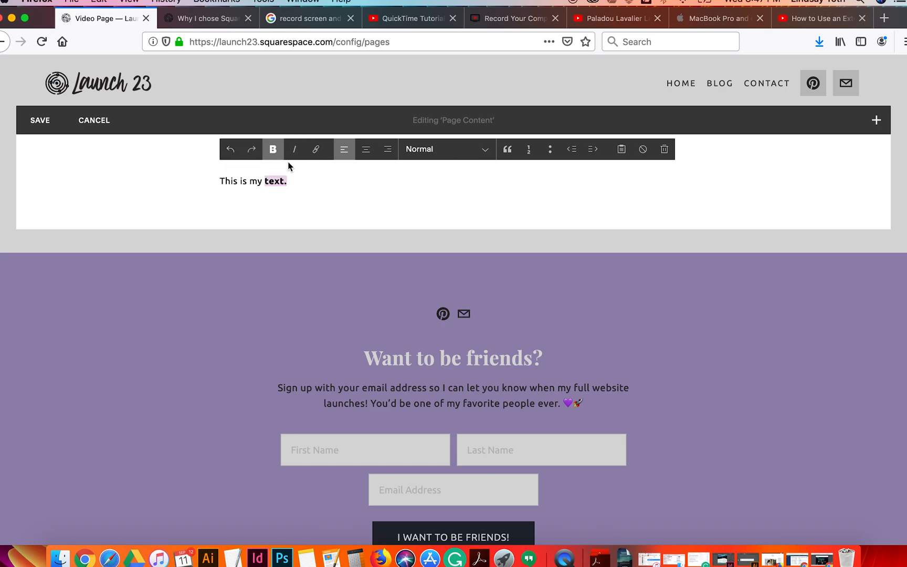
{"action": "left_click", "coordinate": [232, 150]}
Replace the first letter of "text." with a line break, try quote formatting on the second line, and rejoin the two lines.
{"action": "left_click", "coordinate": [266, 181]}
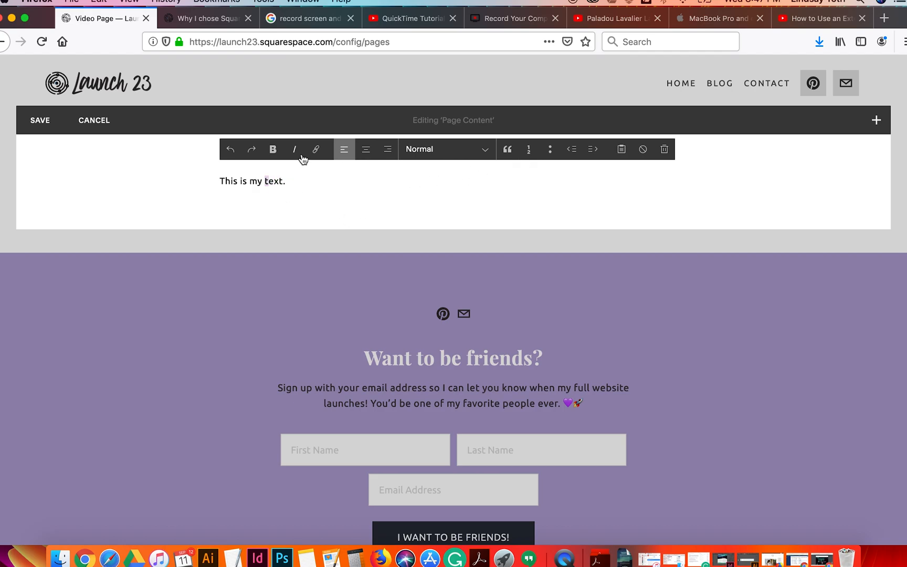
{"action": "key", "text": "Return"}
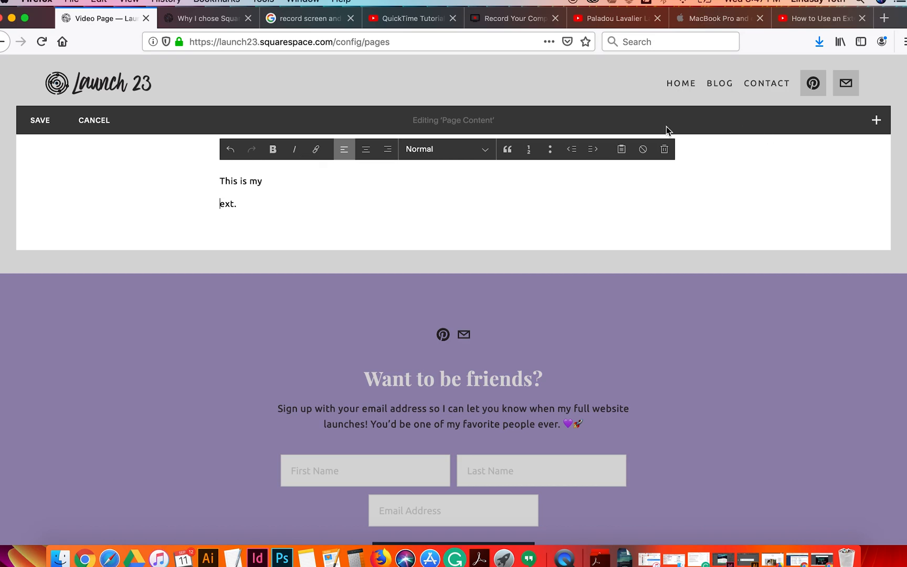
{"action": "left_click", "coordinate": [508, 153]}
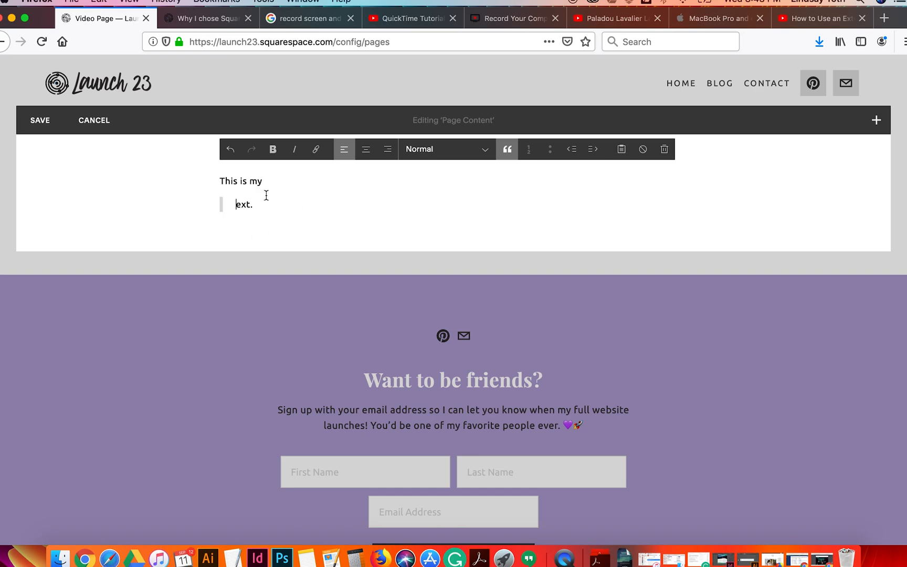
{"action": "key", "text": "BackSpace"}
{"action": "key", "text": "BackSpace"}
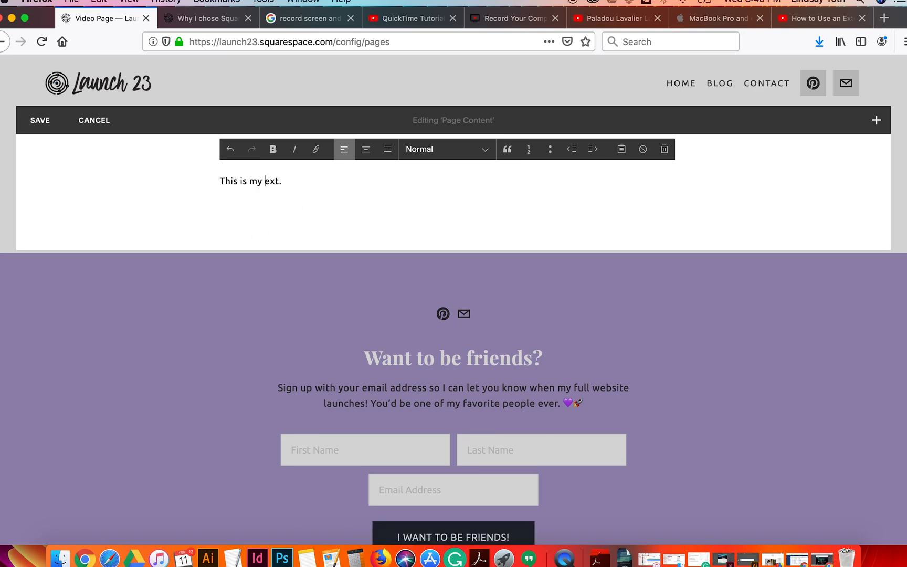
Format the line as a numbered list and switch it to a bulleted list.
{"action": "left_click", "coordinate": [529, 150]}
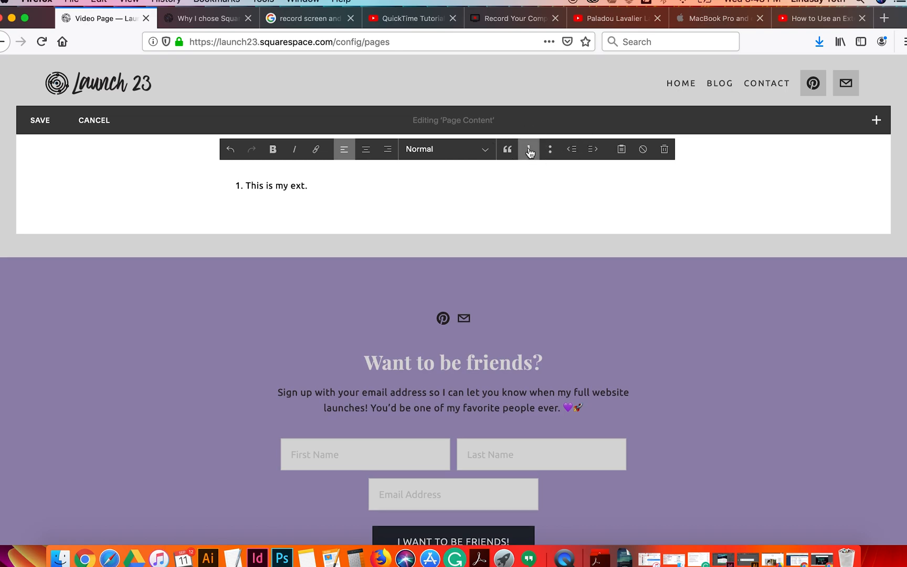
{"action": "left_click", "coordinate": [551, 152]}
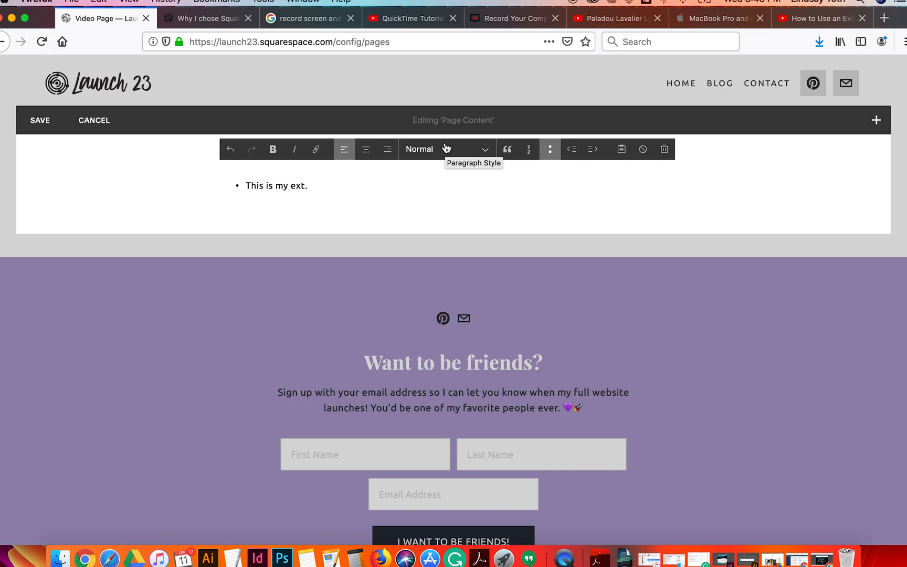
Delete the sample text and remove the bullet formatting from the empty text block.
{"action": "key", "text": "BackSpace"}
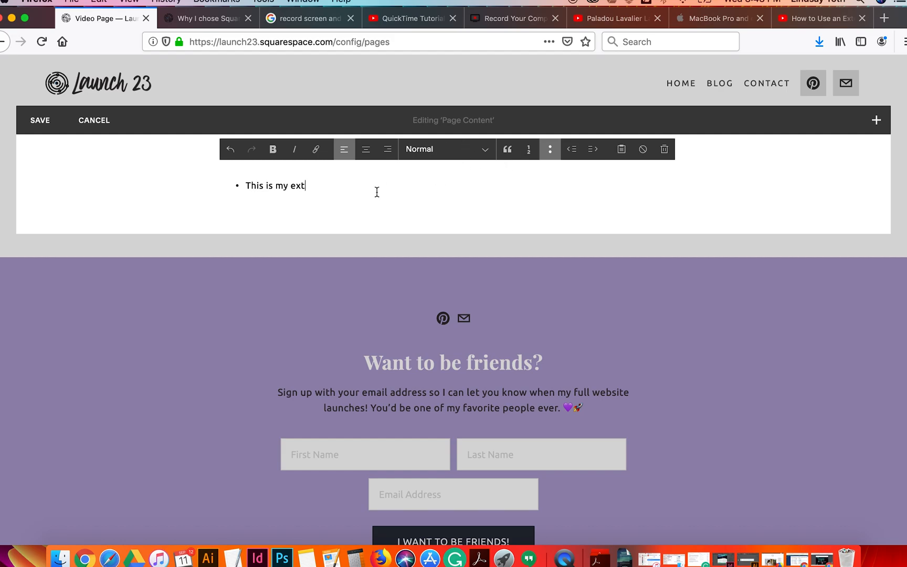
{"action": "left_click_drag", "start_coordinate": [314, 184], "coordinate": [201, 182]}
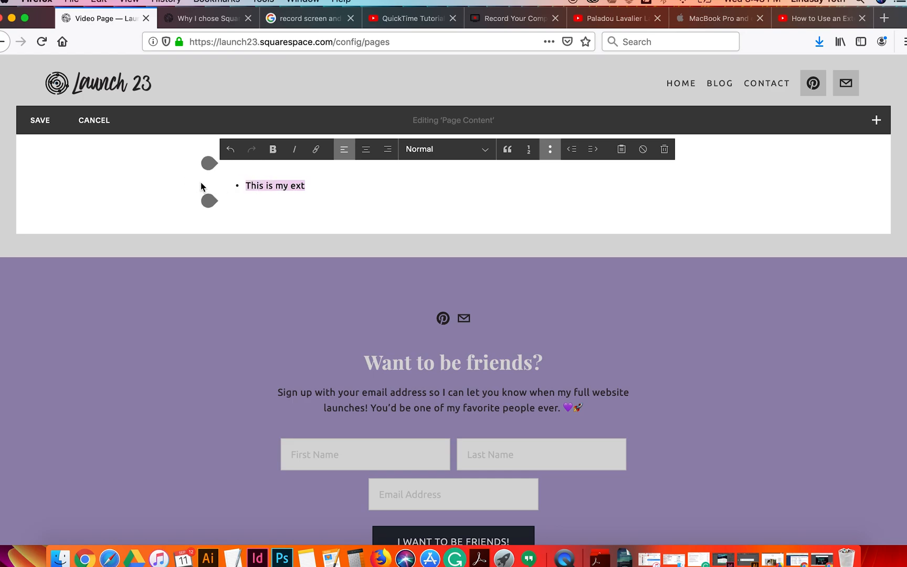
{"action": "key", "text": "BackSpace"}
{"action": "left_click", "coordinate": [550, 149]}
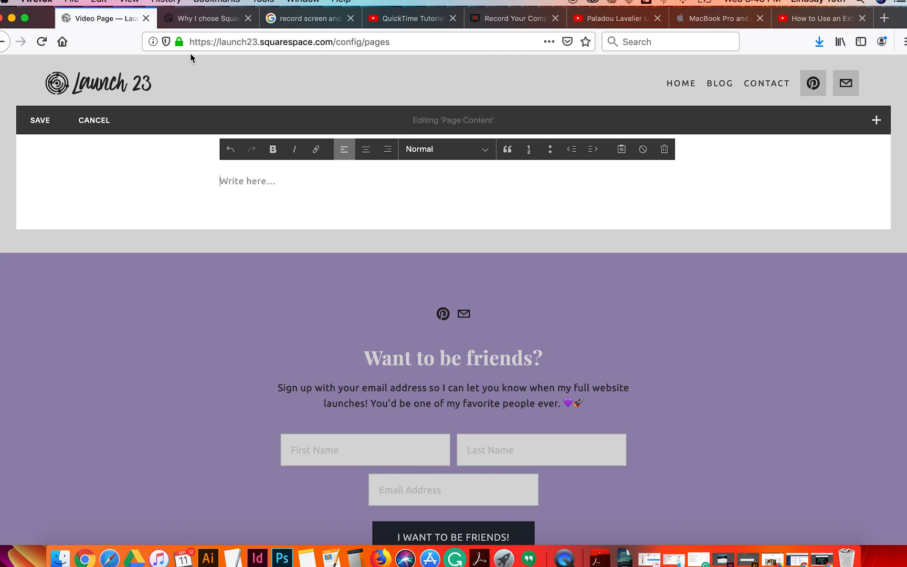
Copy the large "Why I choose to build websites with Squarespace" heading from the open blog post and paste it into the empty text block.
{"action": "left_click", "coordinate": [201, 20]}
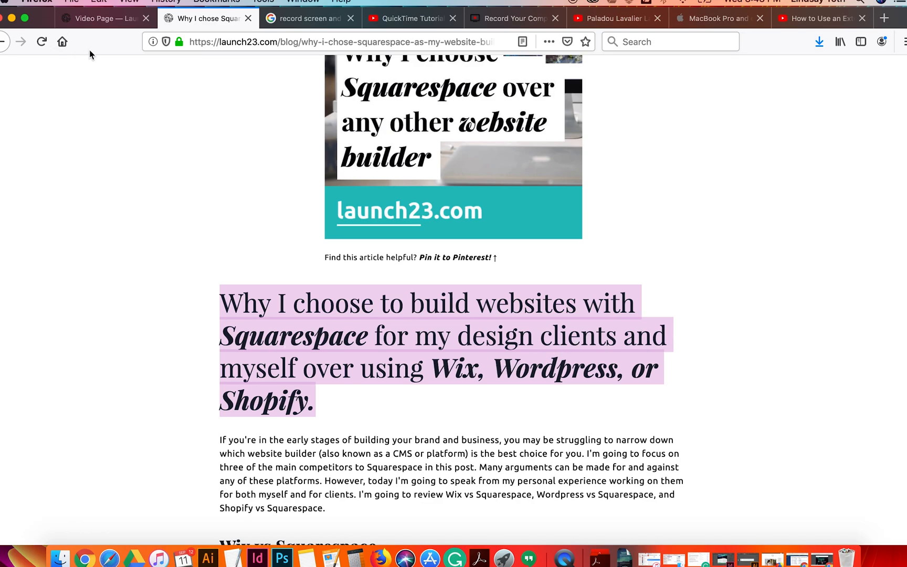
{"action": "left_click", "coordinate": [95, 19]}
{"action": "left_click", "coordinate": [250, 183]}
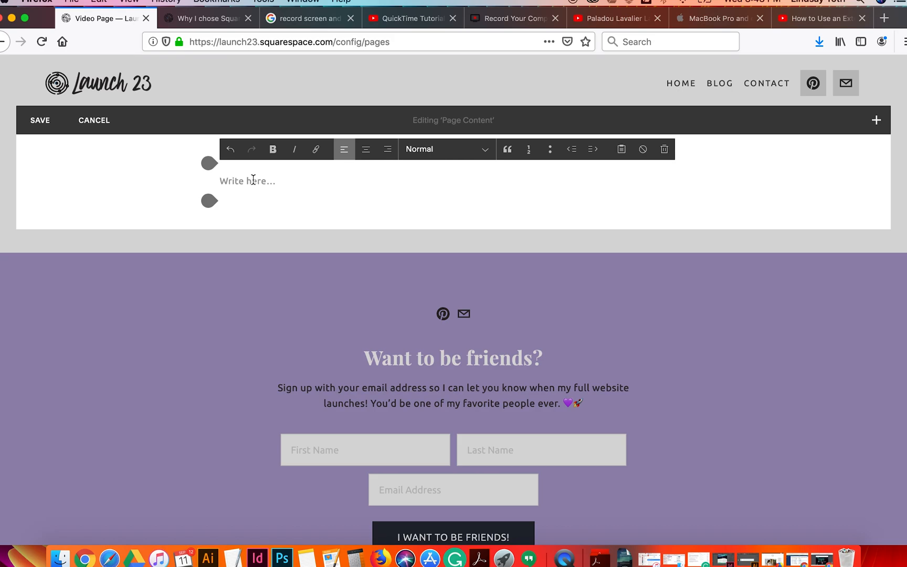
{"action": "type", "text": "Why I choose to build websites with Squarespace for my design clients and myself over using Wix, Wordpress, or Shopify."}
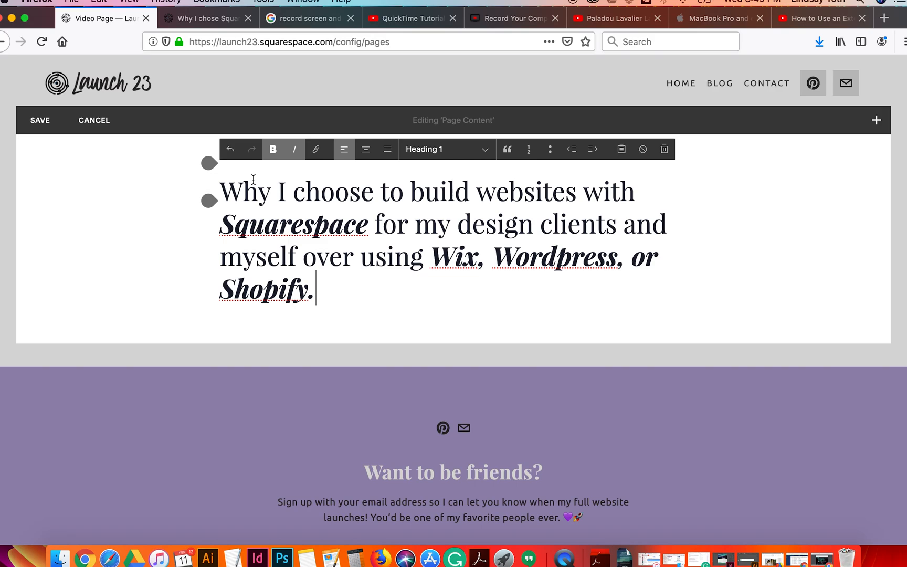
Undo the formatted paste and insert the copied heading through Paste as Plain Text instead.
{"action": "left_click", "coordinate": [231, 150]}
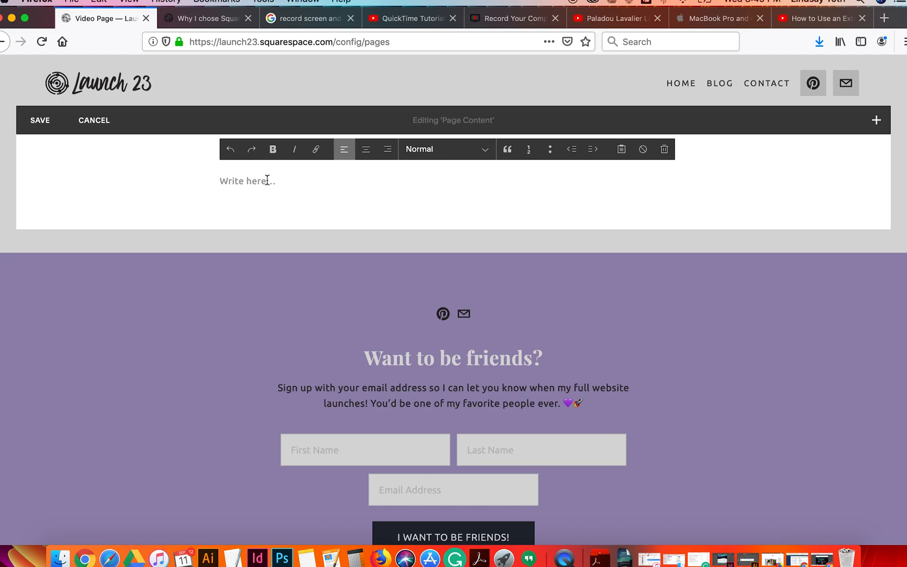
{"action": "left_click", "coordinate": [621, 152]}
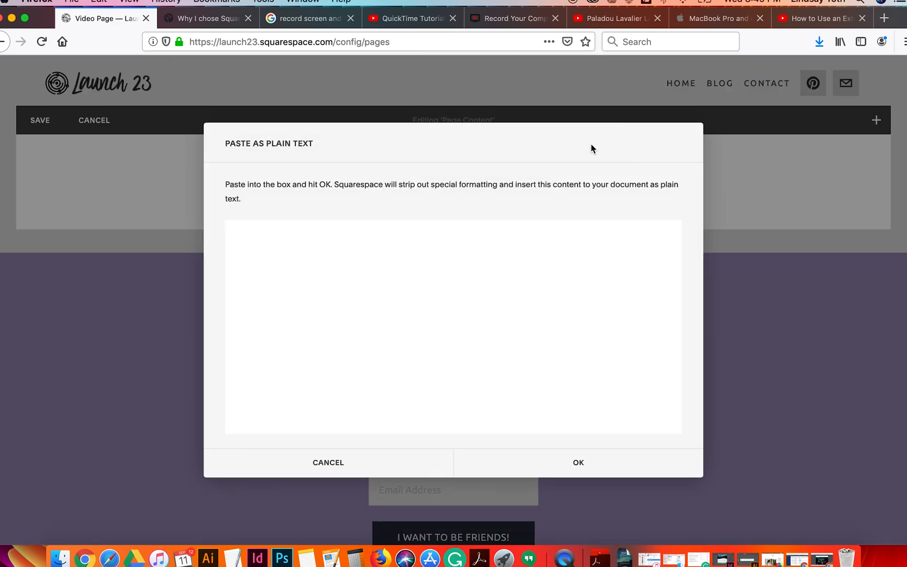
{"action": "left_click", "coordinate": [337, 464]}
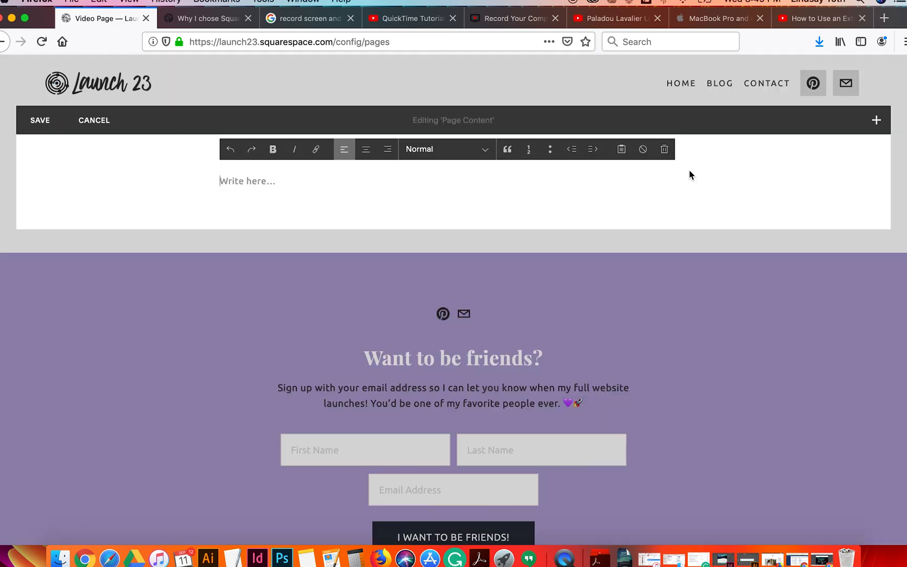
{"action": "left_click", "coordinate": [622, 149]}
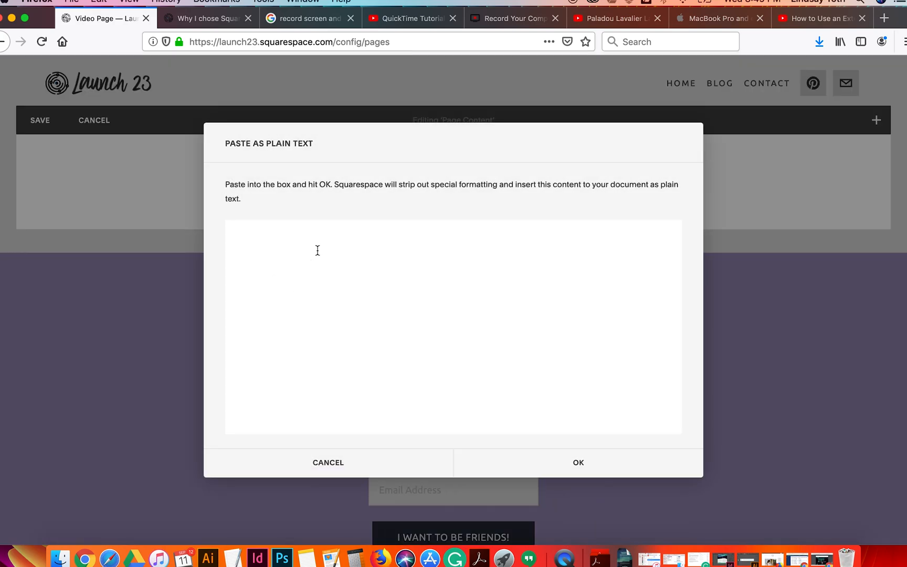
{"action": "type", "text": "Why I choose to build websites with Squarespace for my design clients and myself over using Wix, Wordpress, or Shopify."}
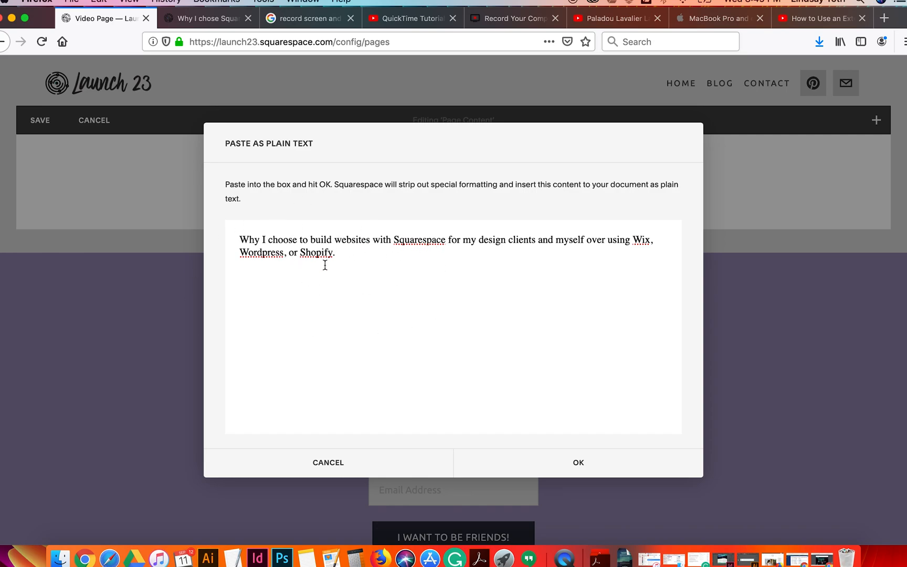
{"action": "left_click", "coordinate": [580, 462]}
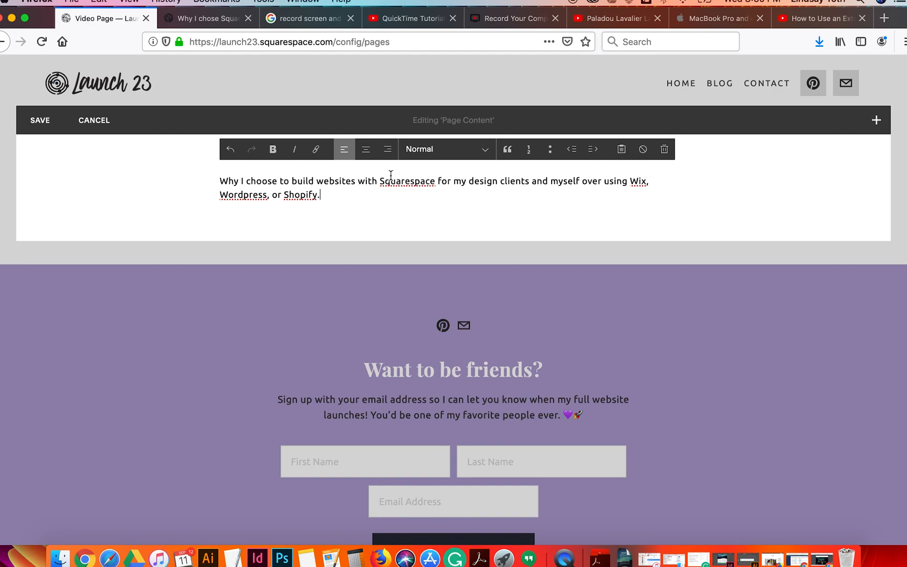
Paste the copied heading with its formatting on a new line below the plain text and clear its bold and italic formatting.
{"action": "key", "text": "Return"}
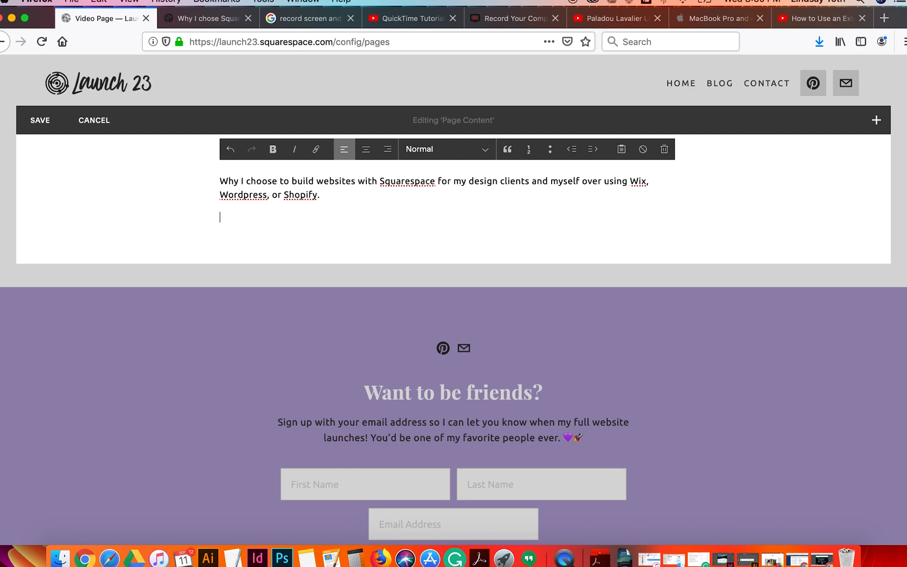
{"action": "type", "text": "Why I choose to build websites with Squarespace for my design clients and myself over using Wix, Wordpress, or Shopify."}
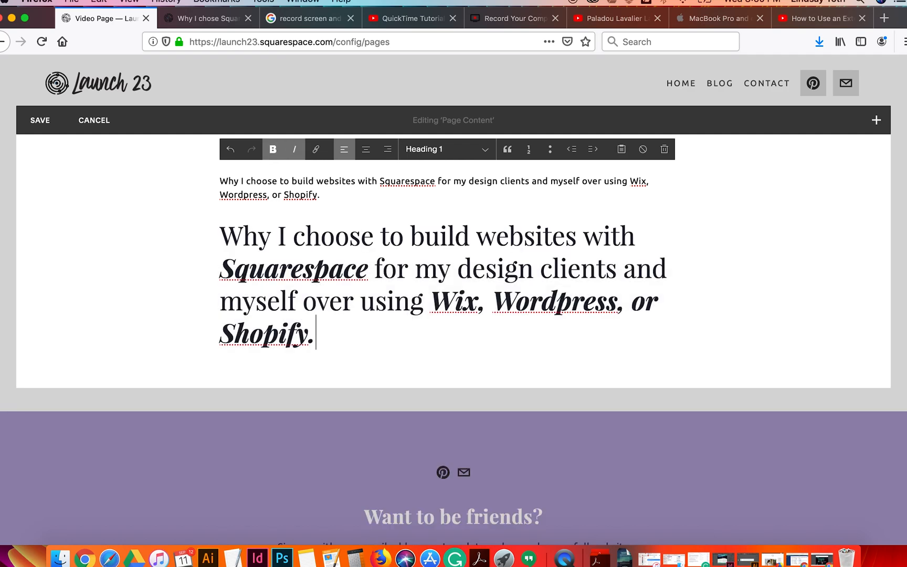
{"action": "left_click_drag", "start_coordinate": [315, 338], "coordinate": [145, 253]}
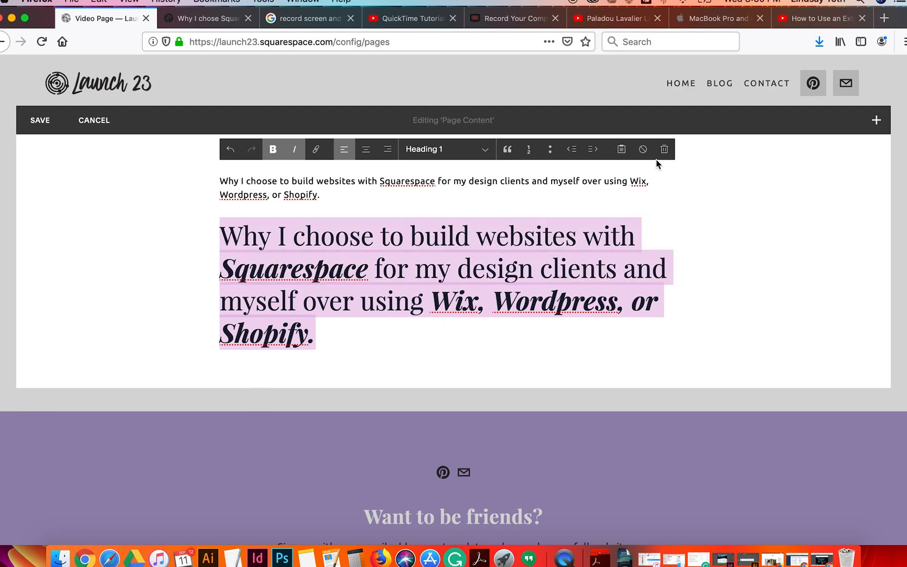
{"action": "left_click", "coordinate": [643, 149]}
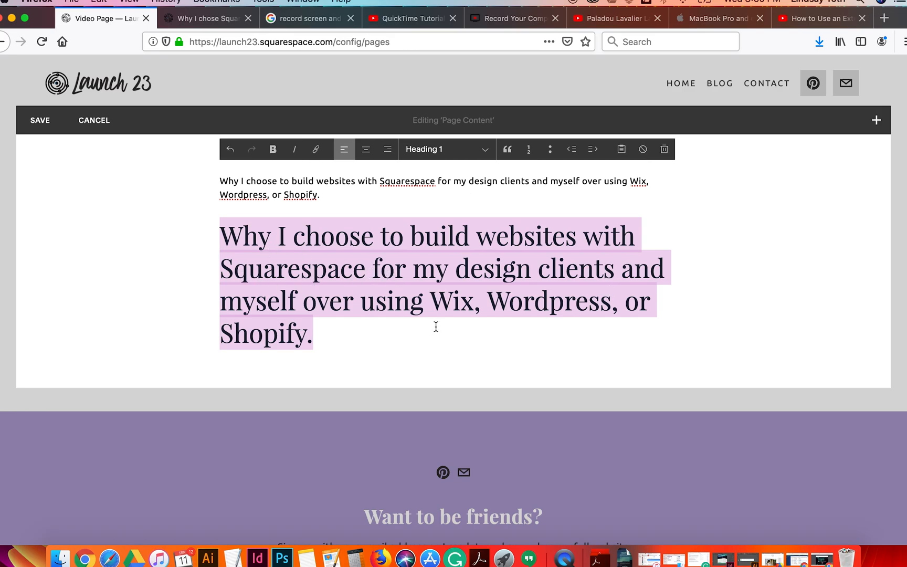
{"action": "left_click", "coordinate": [304, 313]}
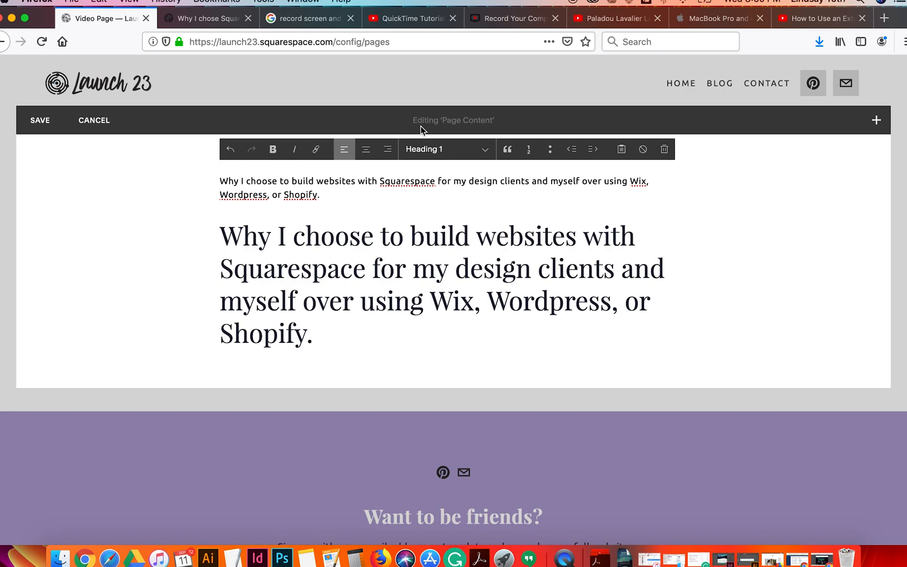
Try indenting the large heading by two levels and outdent it back to the margin.
{"action": "left_click", "coordinate": [210, 200]}
{"action": "left_click", "coordinate": [592, 150]}
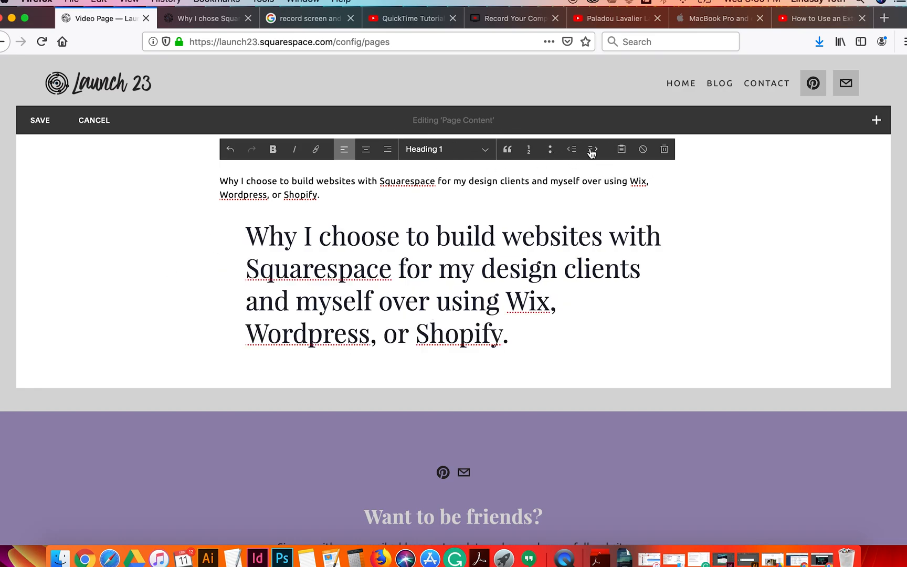
{"action": "left_click", "coordinate": [592, 150]}
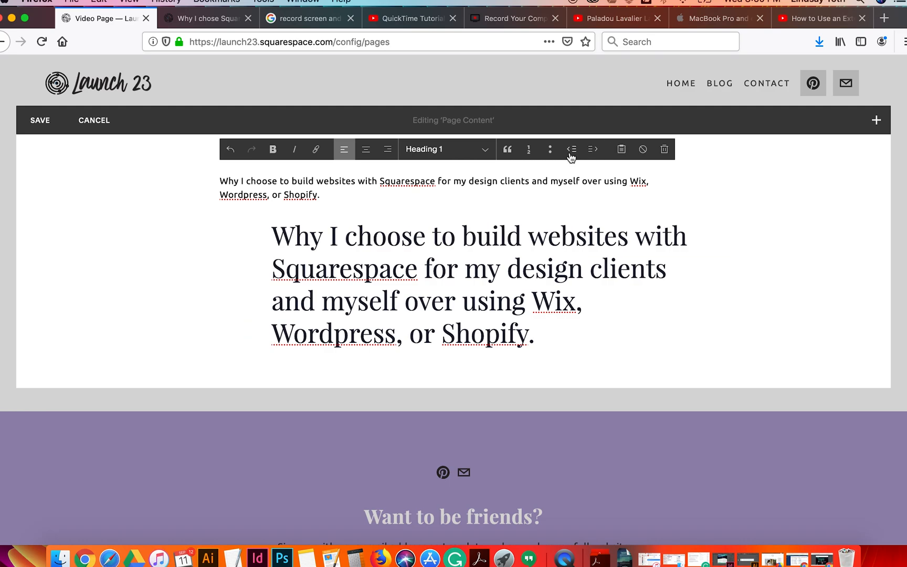
{"action": "left_click", "coordinate": [571, 153]}
{"action": "left_click", "coordinate": [572, 154]}
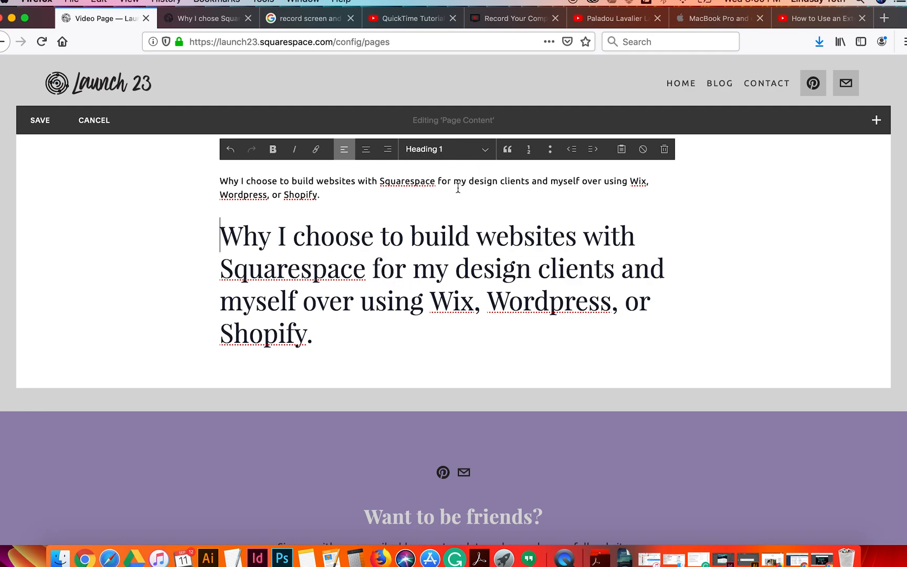
Try the Heading 2, Heading 3 and Normal paragraph styles on the large heading in the text block.
{"action": "left_click", "coordinate": [466, 151]}
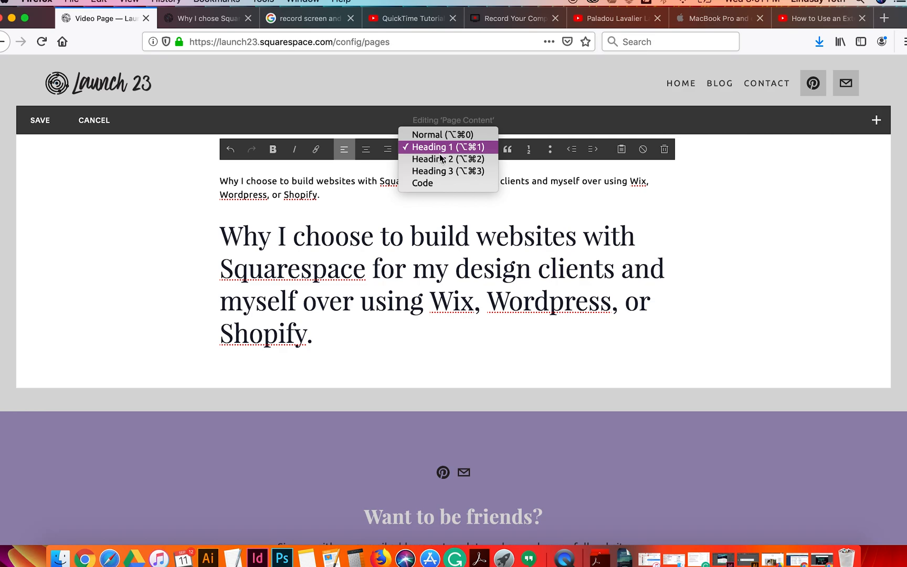
{"action": "left_click", "coordinate": [475, 161]}
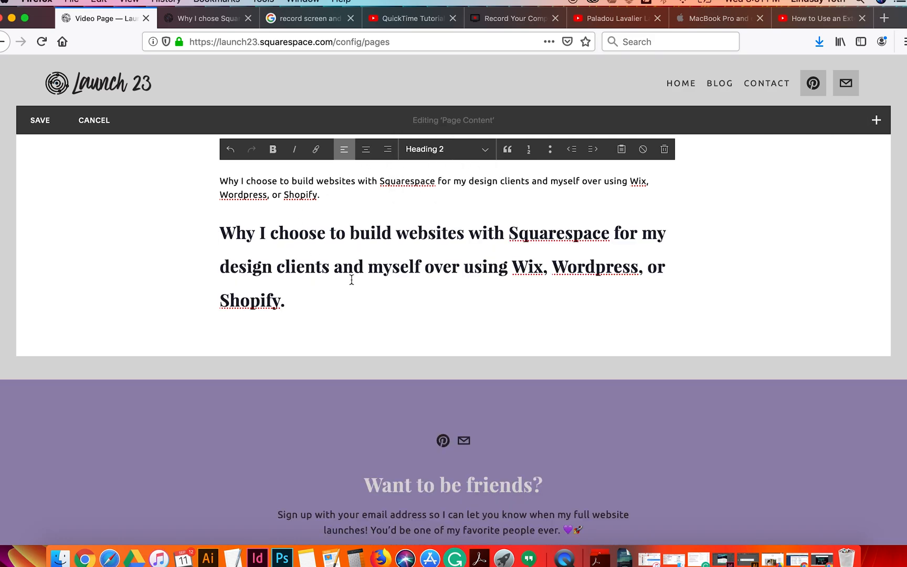
{"action": "left_click", "coordinate": [445, 152]}
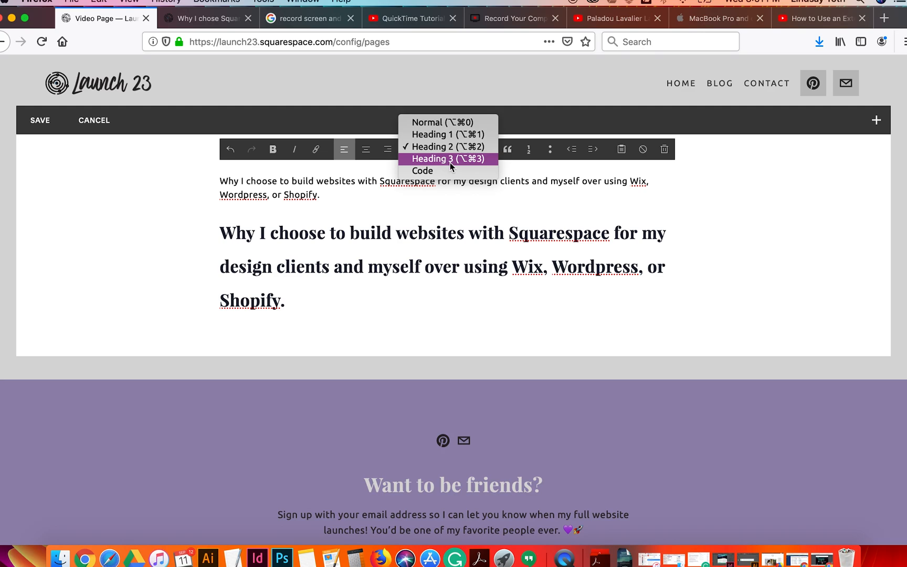
{"action": "left_click", "coordinate": [450, 163]}
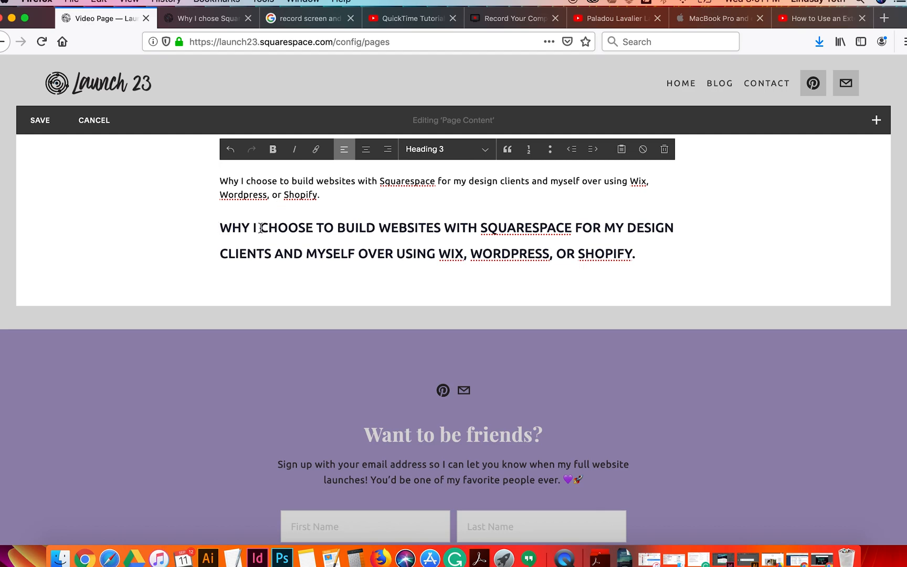
{"action": "left_click", "coordinate": [421, 149]}
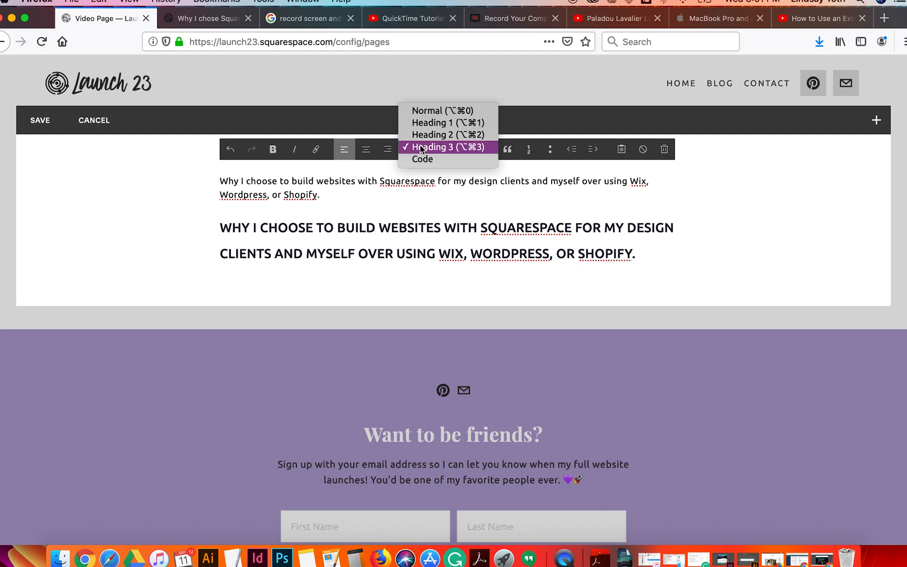
{"action": "left_click", "coordinate": [446, 107]}
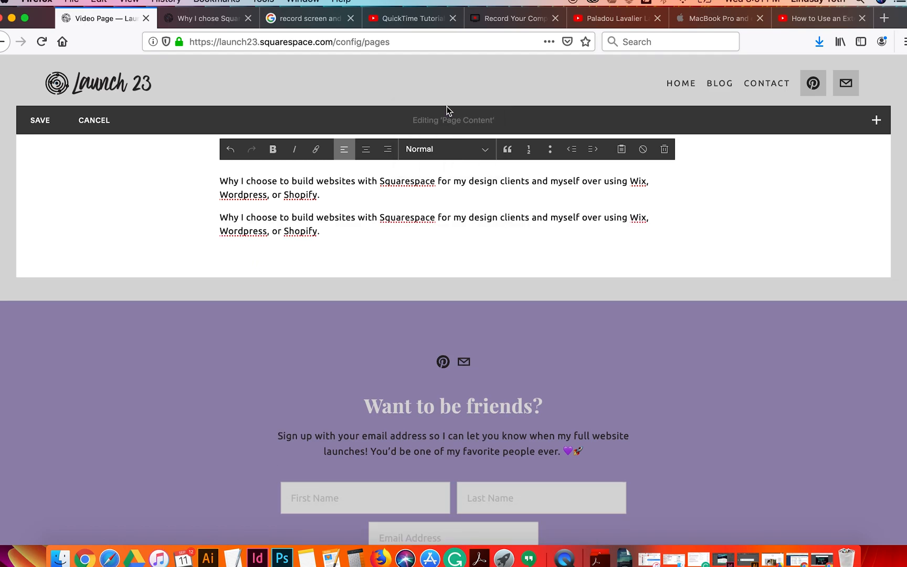
Switch the second paragraph to Heading 2 and then Heading 3, and save the page content.
{"action": "left_click", "coordinate": [432, 149]}
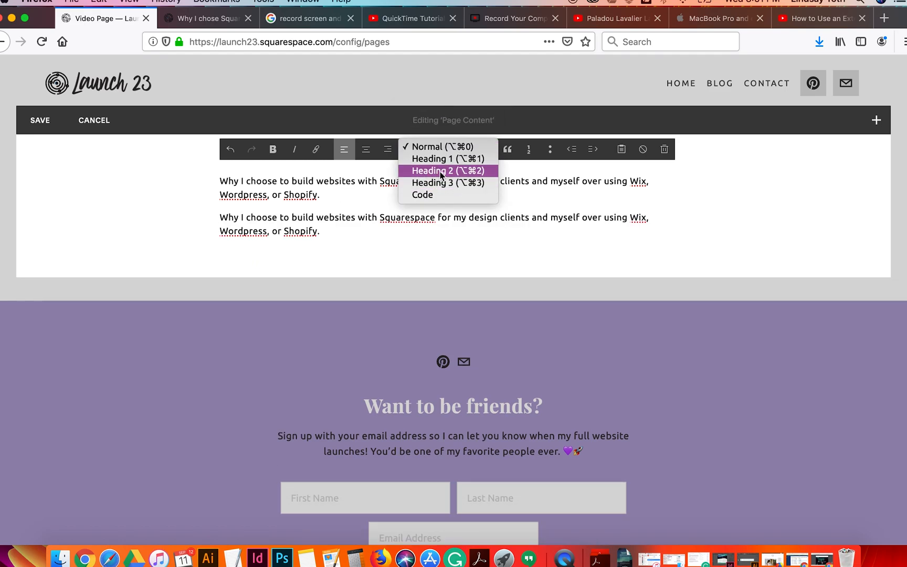
{"action": "left_click", "coordinate": [439, 171]}
{"action": "left_click", "coordinate": [453, 156]}
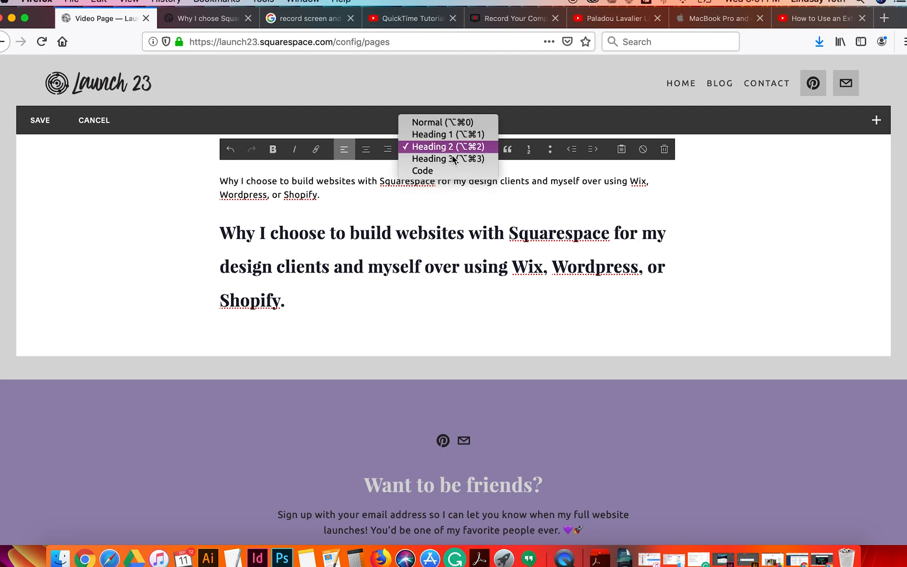
{"action": "left_click", "coordinate": [454, 158]}
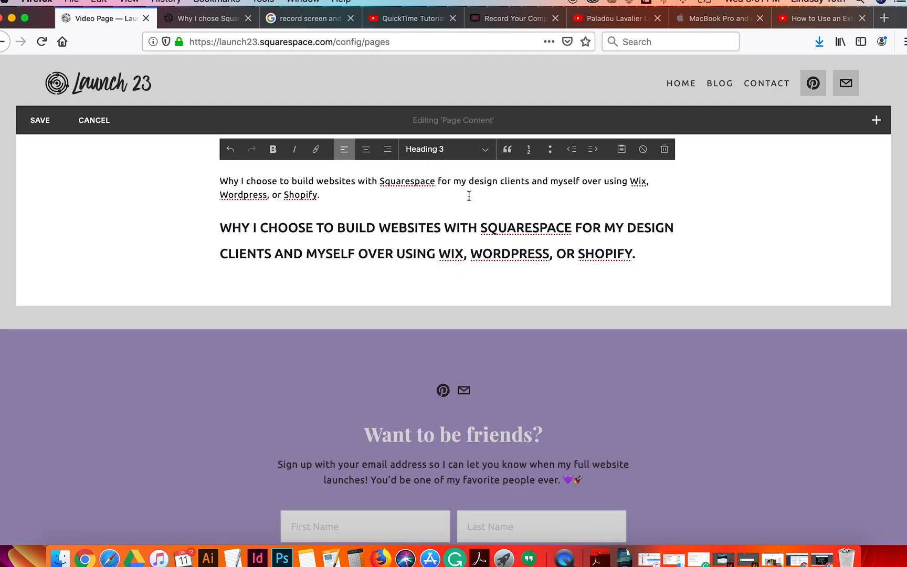
{"action": "left_click", "coordinate": [461, 153]}
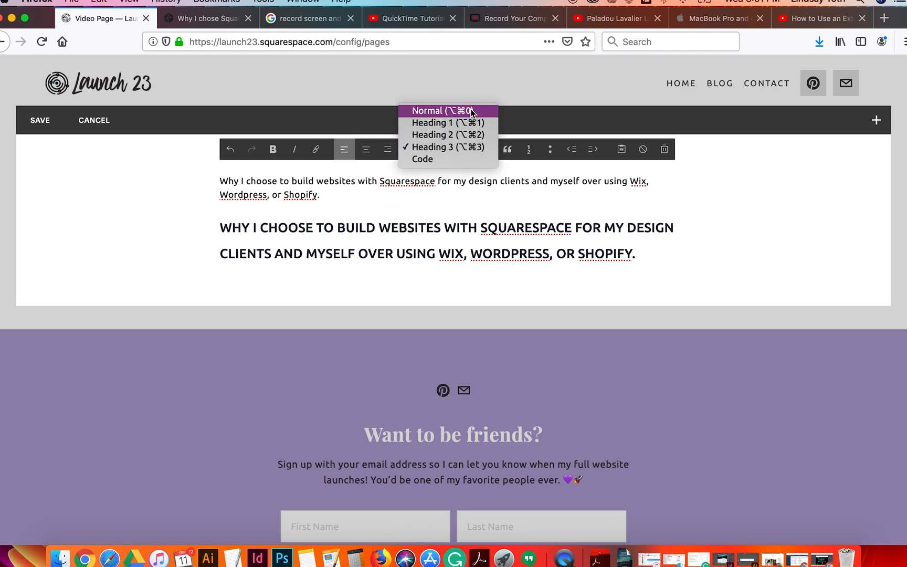
{"action": "left_click", "coordinate": [547, 231]}
{"action": "left_click", "coordinate": [648, 256]}
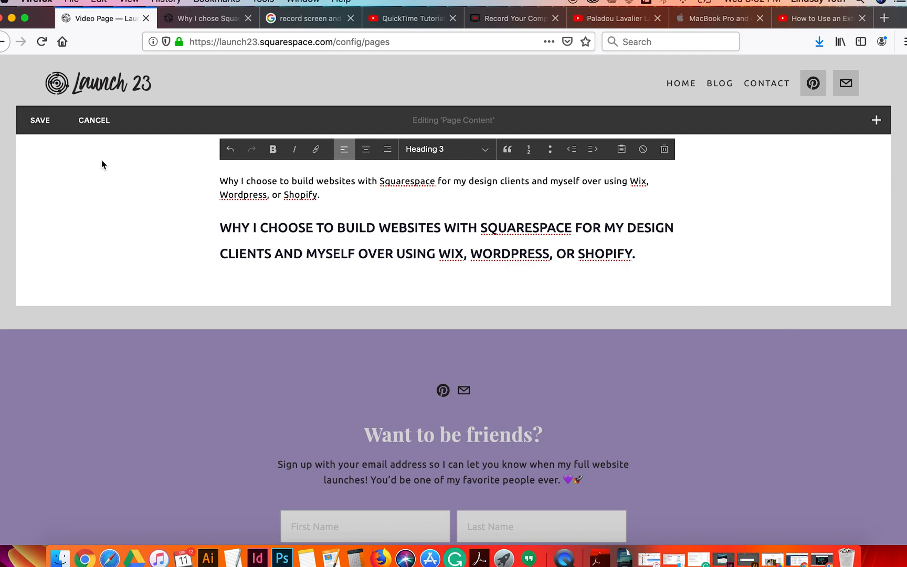
{"action": "left_click", "coordinate": [41, 121]}
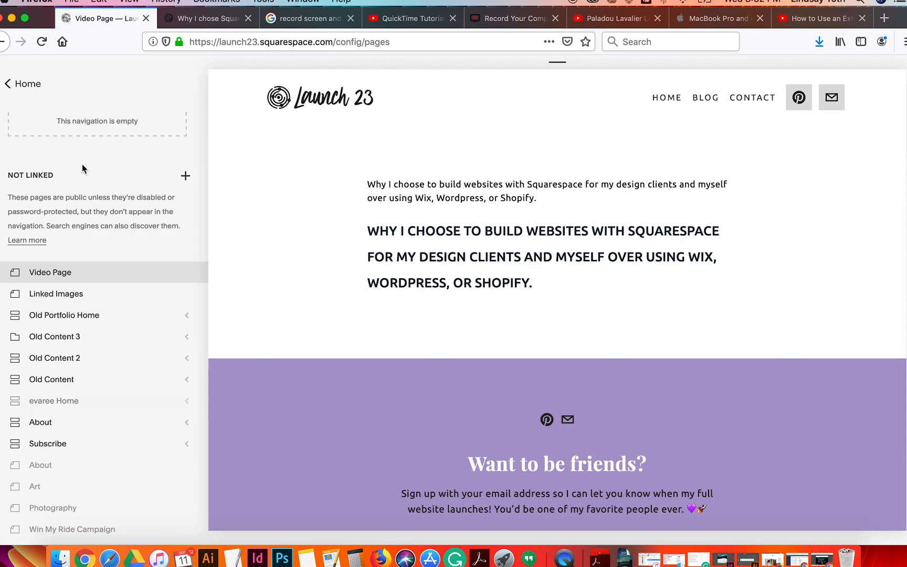
Open the site styles under Design and show the style settings for the page's main content area.
{"action": "left_click", "coordinate": [34, 85]}
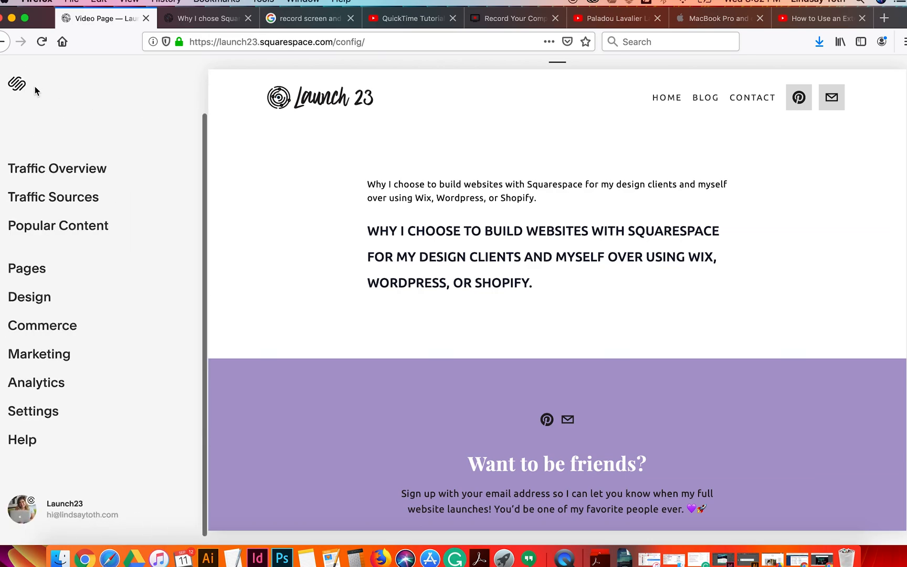
{"action": "left_click", "coordinate": [45, 303]}
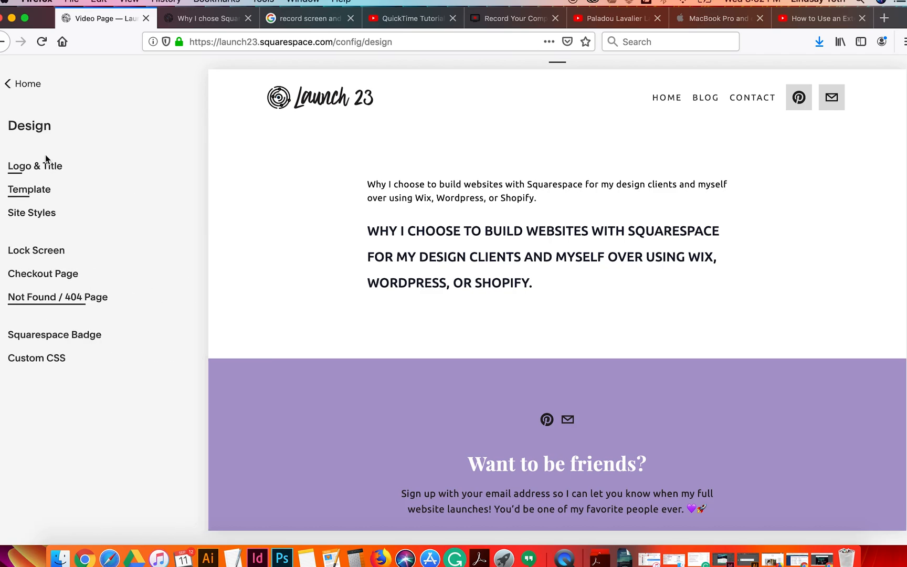
{"action": "left_click", "coordinate": [39, 219]}
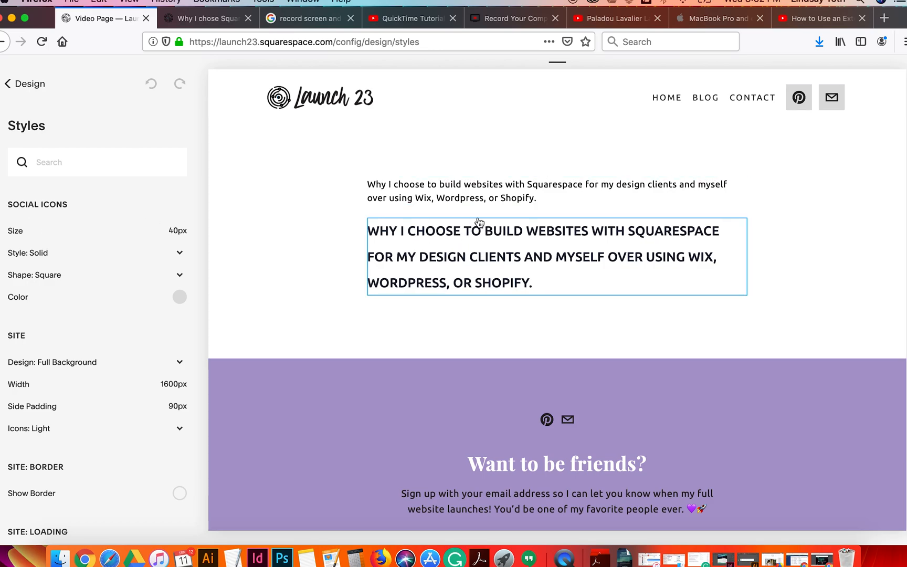
{"action": "left_click", "coordinate": [347, 236]}
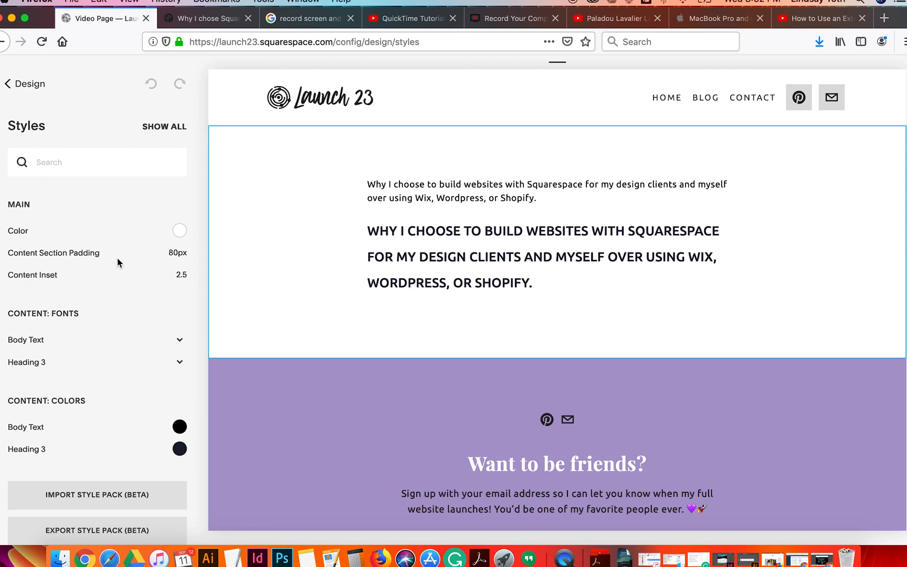
Search the site styles for "font", clear the search and return to the Design options.
{"action": "left_click", "coordinate": [64, 162]}
{"action": "type", "text": "font"}
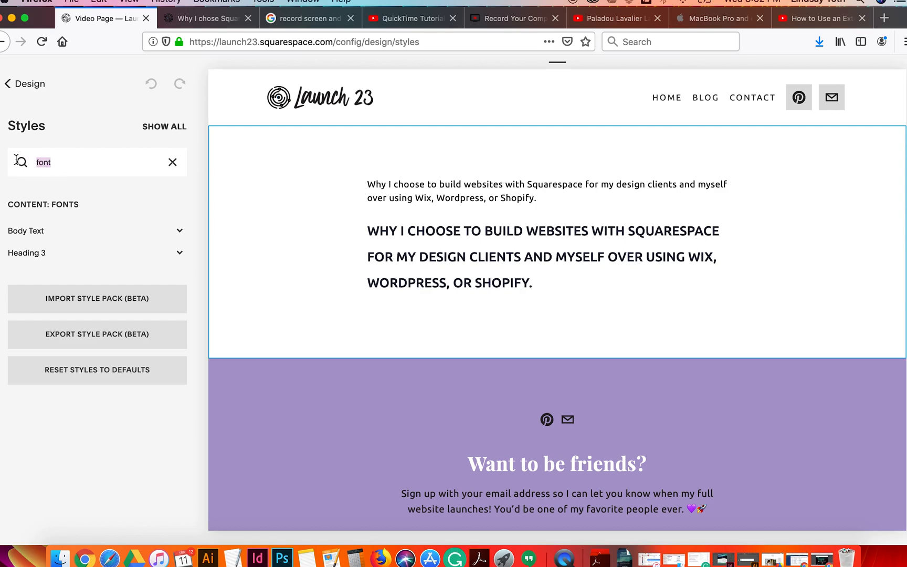
{"action": "left_click", "coordinate": [172, 162]}
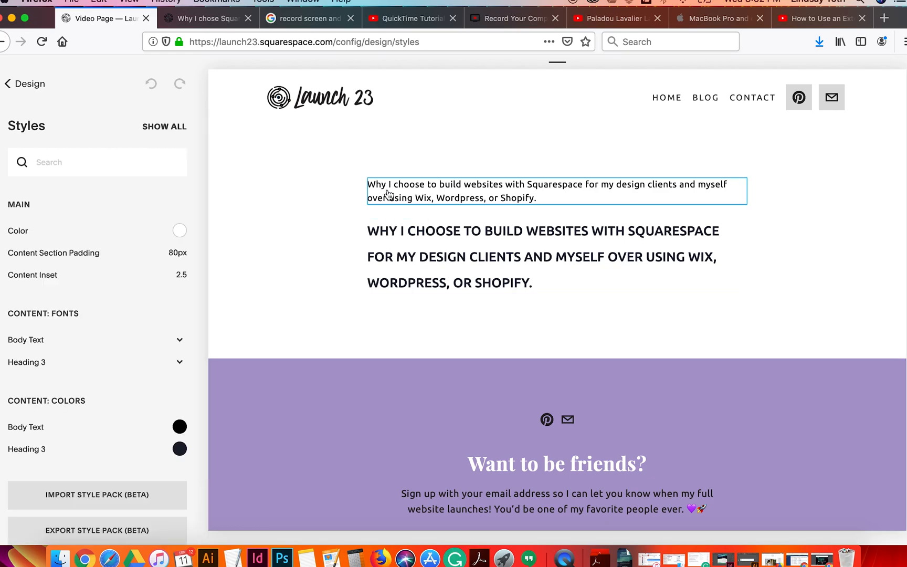
{"action": "left_click", "coordinate": [23, 85]}
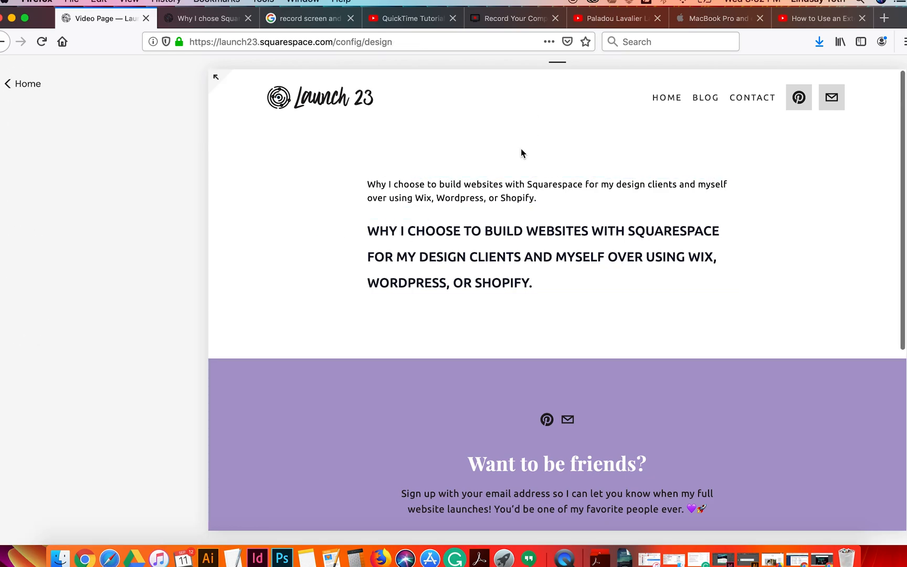
Reopen the page content for editing and paste the copied Heading 1 text on a new line below the Heading 3 paragraph.
{"action": "left_click", "coordinate": [364, 163]}
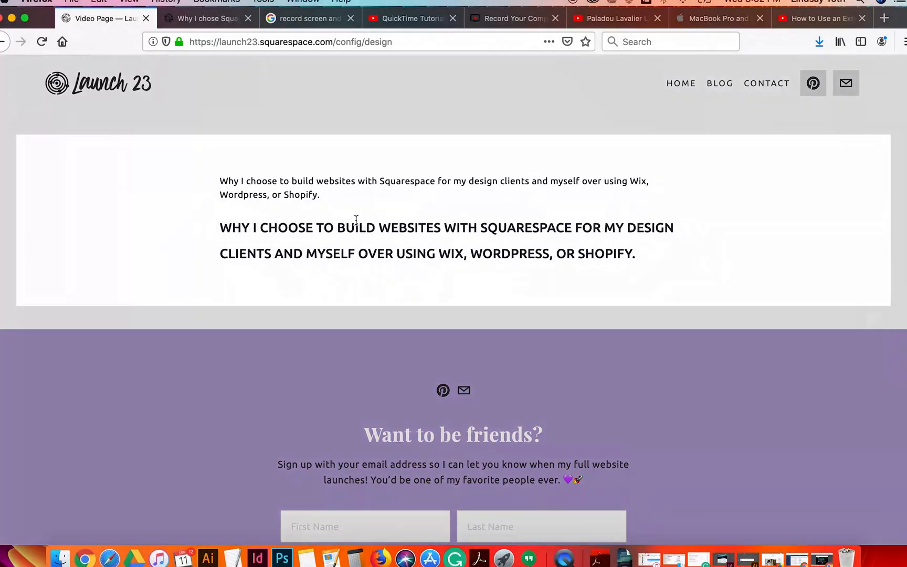
{"action": "left_click", "coordinate": [320, 195]}
{"action": "left_click", "coordinate": [636, 250]}
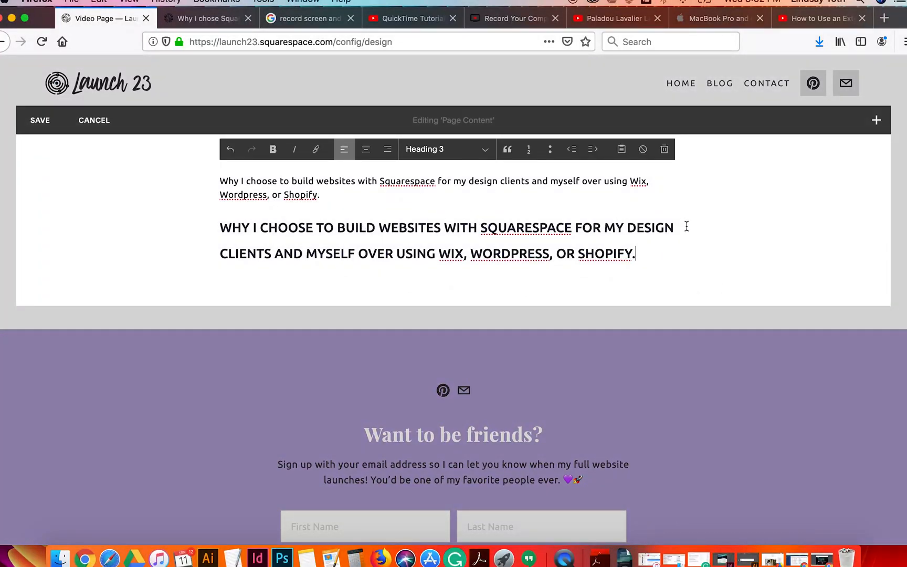
{"action": "key", "text": "Return"}
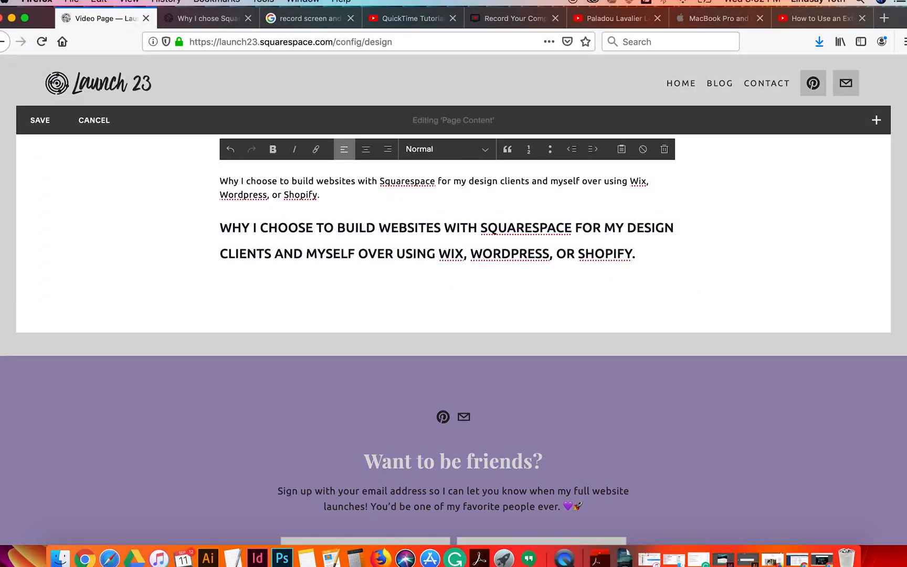
{"action": "type", "text": "anothe"}
{"action": "key", "text": "BackSpace"}
{"action": "key", "text": "BackSpace"}
{"action": "key", "text": "BackSpace"}
{"action": "key", "text": "BackSpace"}
{"action": "key", "text": "BackSpace"}
{"action": "key", "text": "BackSpace"}
{"action": "type", "text": "Why I choose to build websites with Squarespace for my design clients and myself over using Wix, Wordpress, or Shopify."}
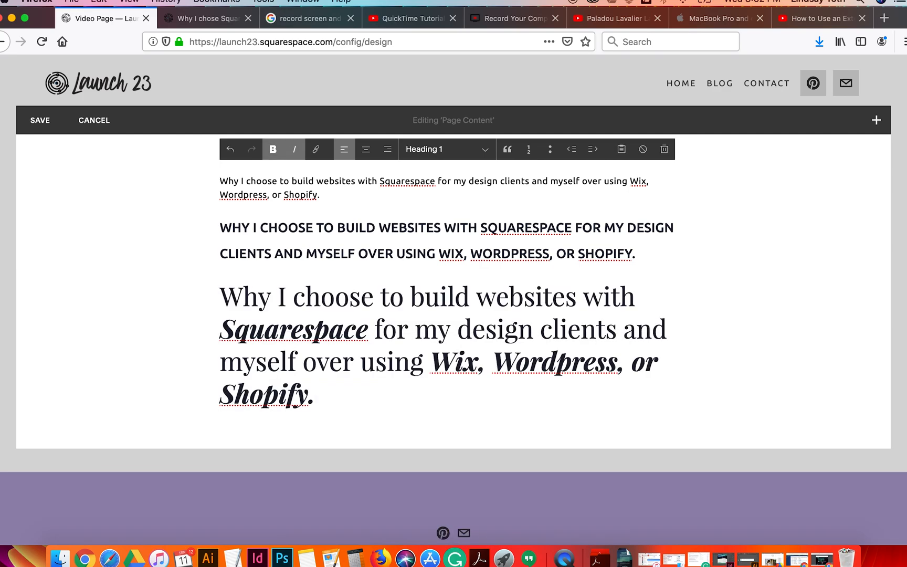
Add a plain-text copy of the sentence on a new line at the end, style it as Heading 2 and save the page.
{"action": "key", "text": "Return"}
{"action": "type", "text": "Why I choose to build websites with Squarespace for my design clients and myself over using Wix, Wordpress, or Shopify."}
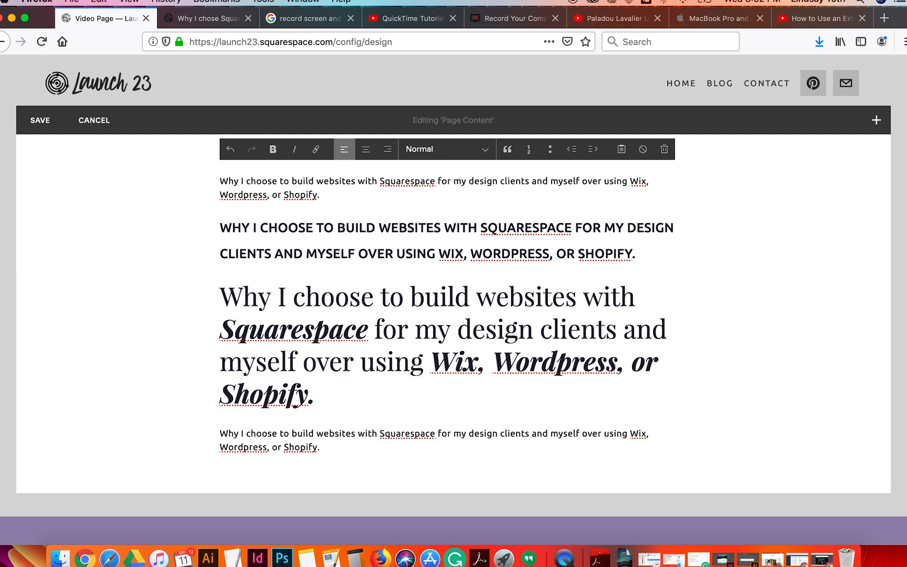
{"action": "left_click", "coordinate": [463, 155]}
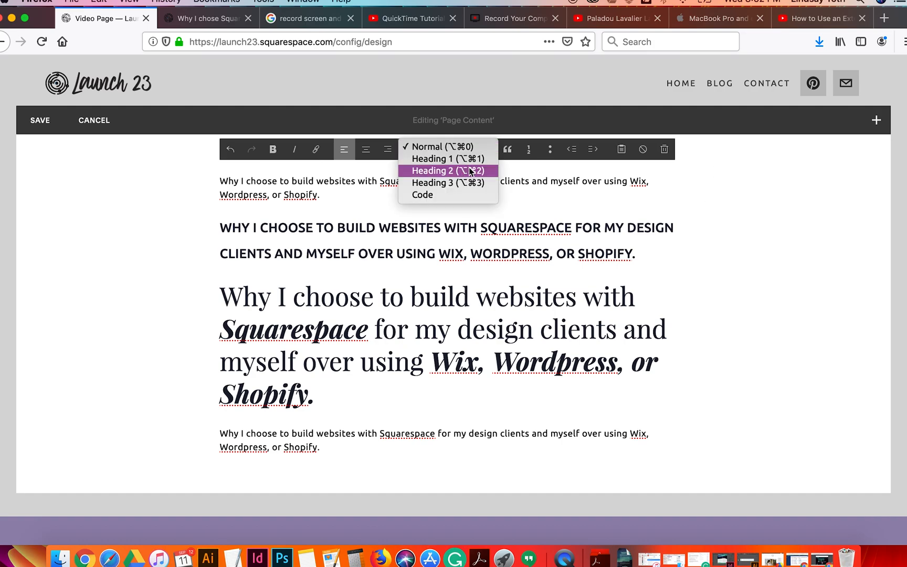
{"action": "left_click", "coordinate": [470, 170]}
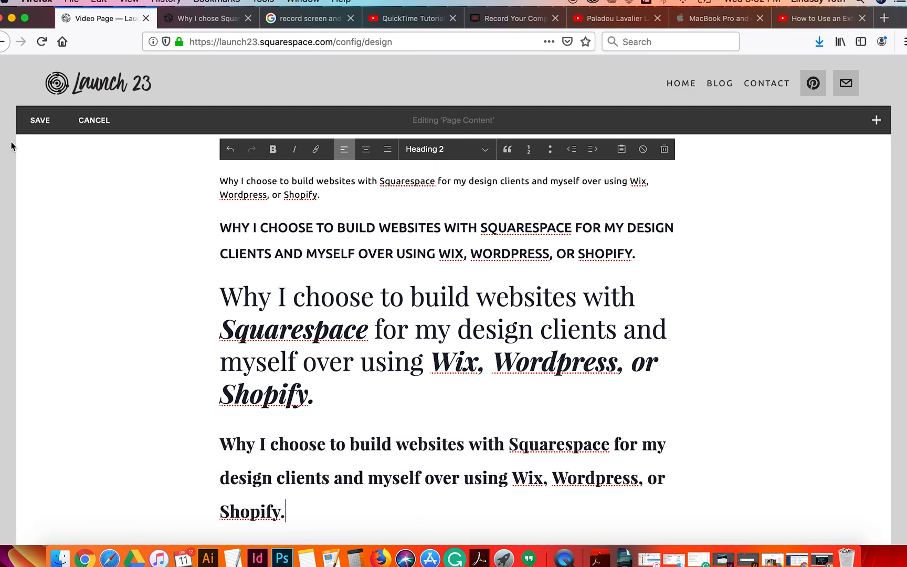
{"action": "left_click", "coordinate": [37, 120]}
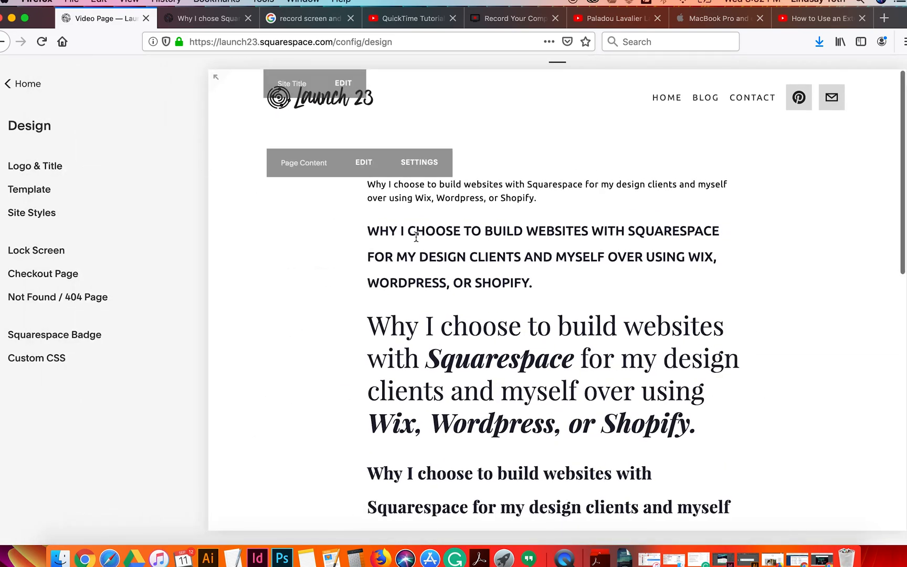
Reopen the site styles and examine the font and color settings for the main content area's body text and headings.
{"action": "scroll", "coordinate": [415, 237], "scroll_direction": "down", "scroll_amount": 3}
{"action": "scroll", "coordinate": [415, 231], "scroll_direction": "up", "scroll_amount": 3}
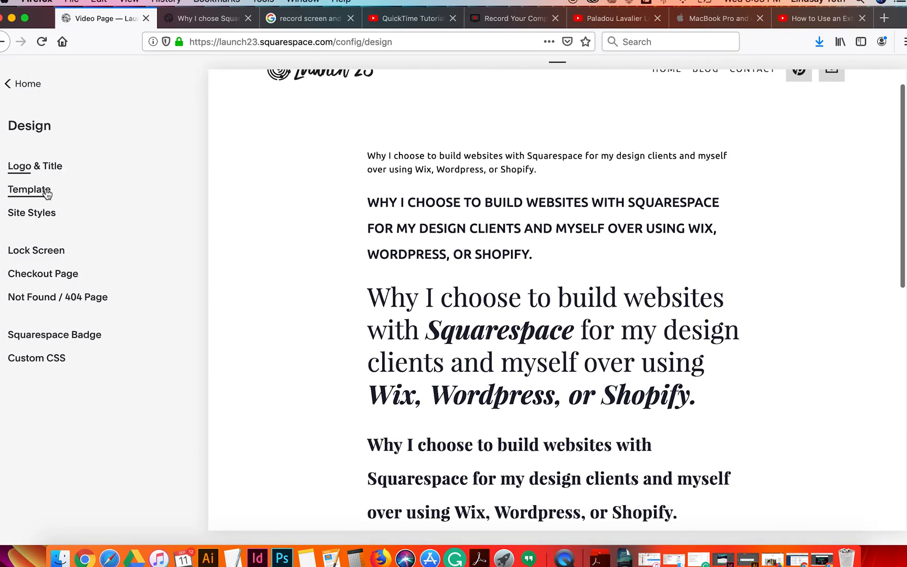
{"action": "left_click", "coordinate": [36, 216]}
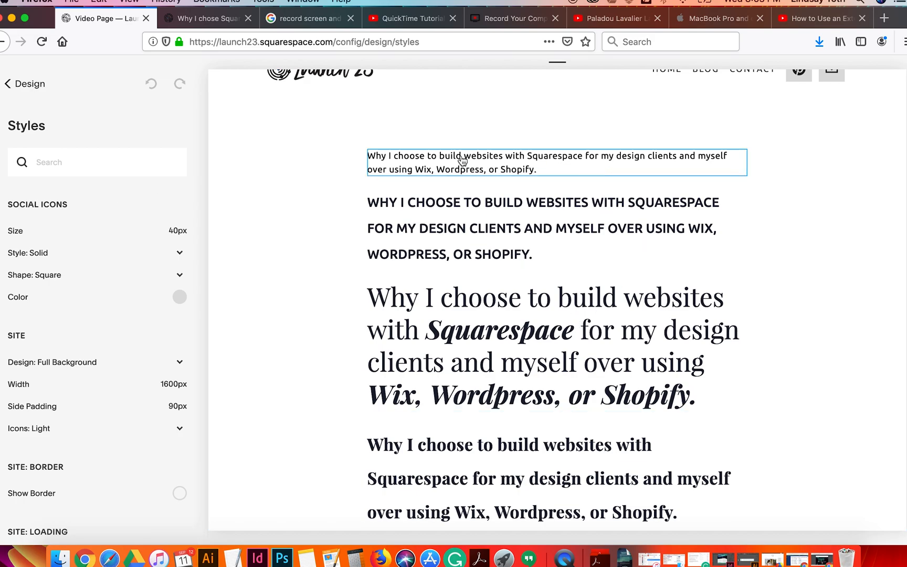
{"action": "left_click", "coordinate": [256, 183]}
{"action": "scroll", "coordinate": [155, 228], "scroll_direction": "down", "scroll_amount": 3}
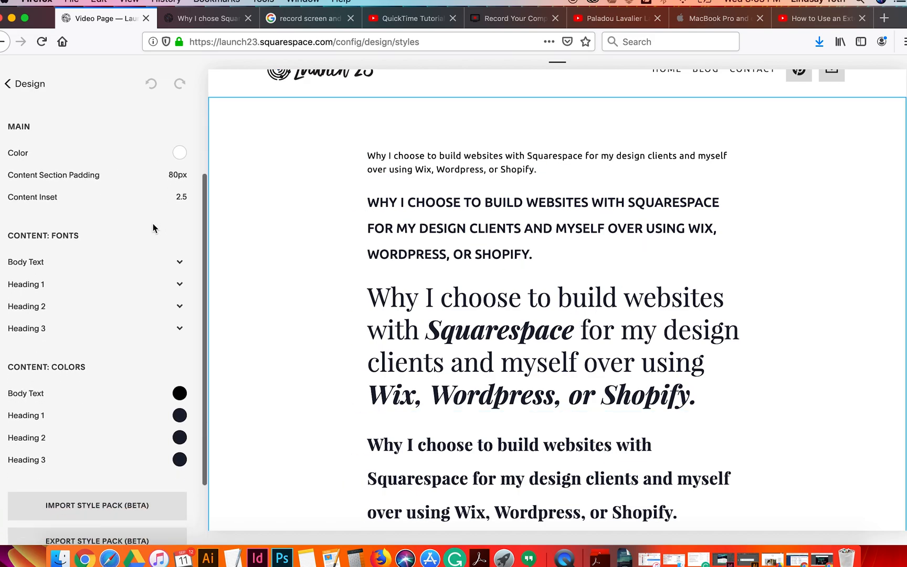
{"action": "scroll", "coordinate": [93, 247], "scroll_direction": "down", "scroll_amount": 2}
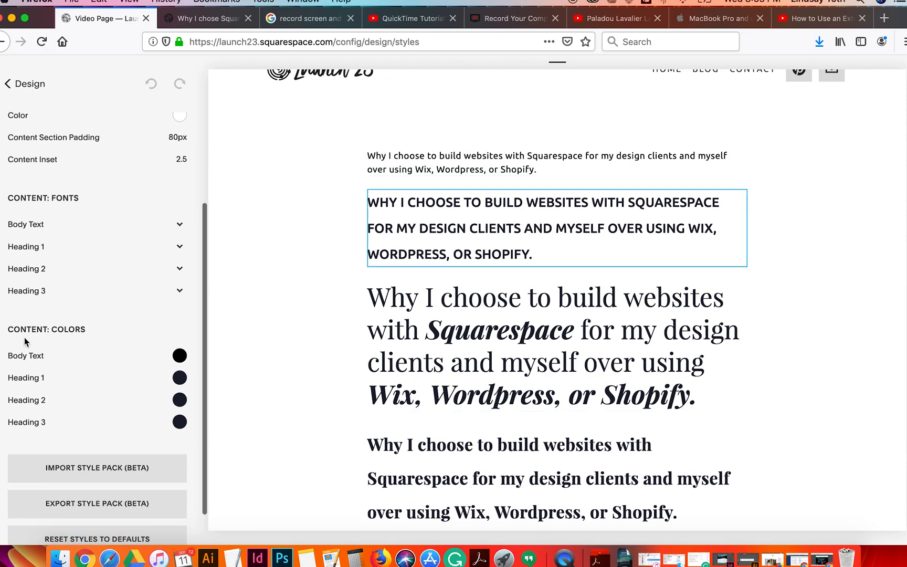
{"action": "scroll", "coordinate": [100, 292], "scroll_direction": "up", "scroll_amount": 2}
{"action": "scroll", "coordinate": [100, 292], "scroll_direction": "up", "scroll_amount": 1}
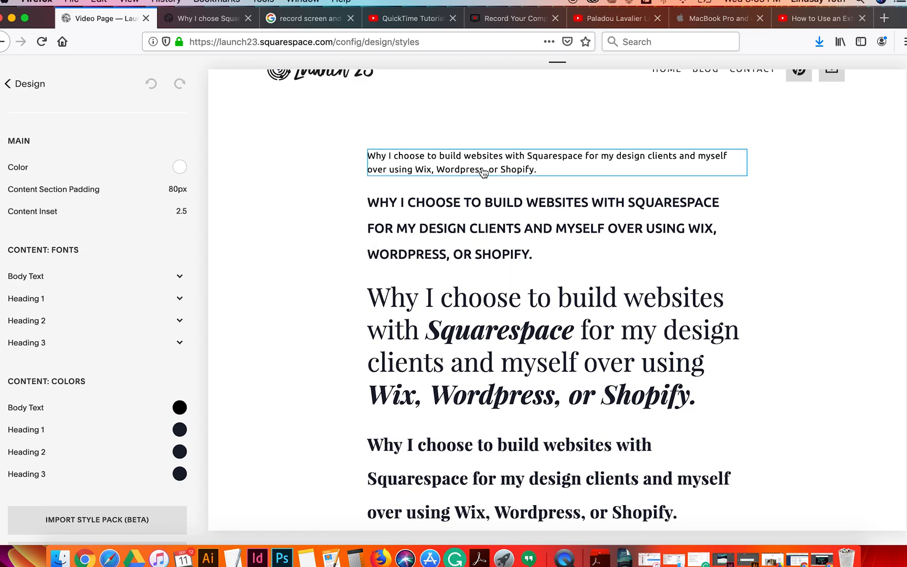
Show the individual style settings for the body text, Heading 3 and Heading 1 paragraphs in turn.
{"action": "left_click", "coordinate": [447, 173]}
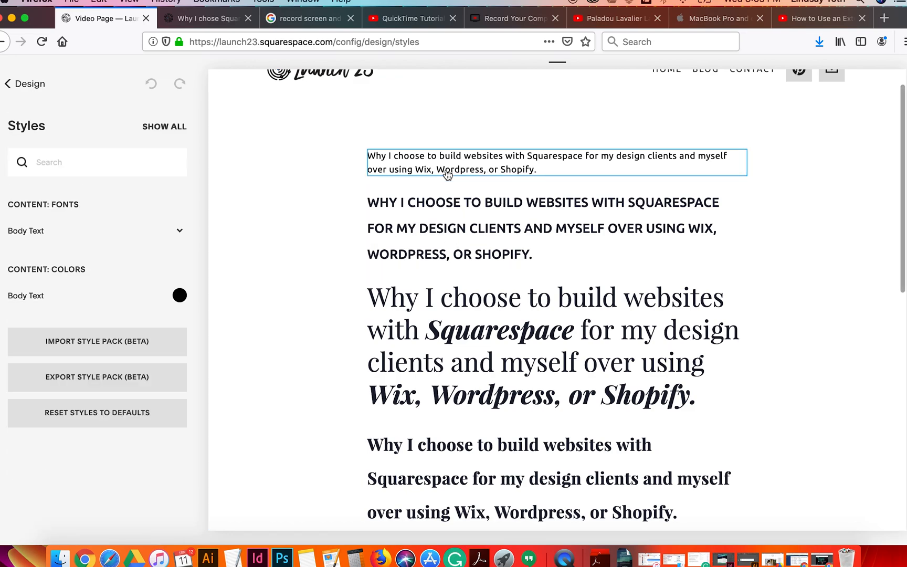
{"action": "left_click", "coordinate": [456, 210]}
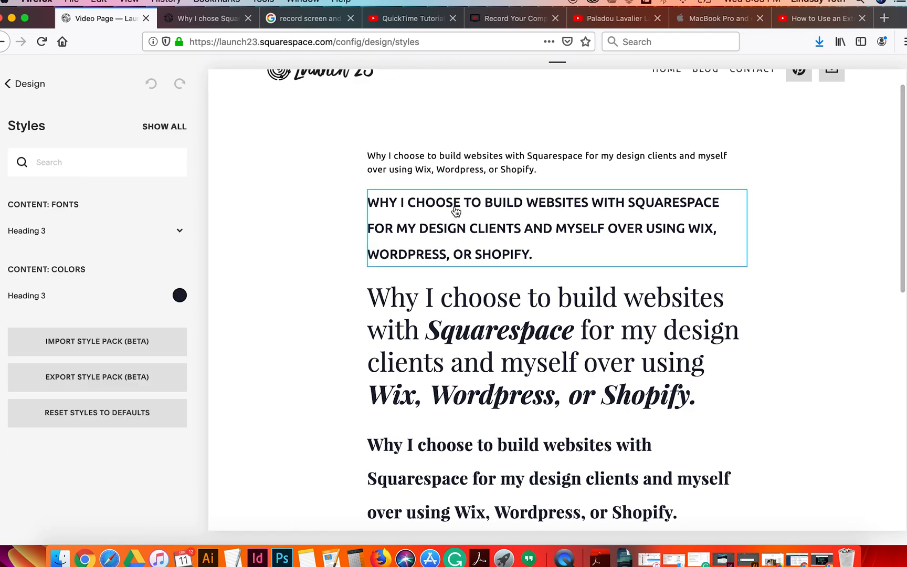
{"action": "left_click", "coordinate": [489, 337]}
{"action": "left_click", "coordinate": [472, 313]}
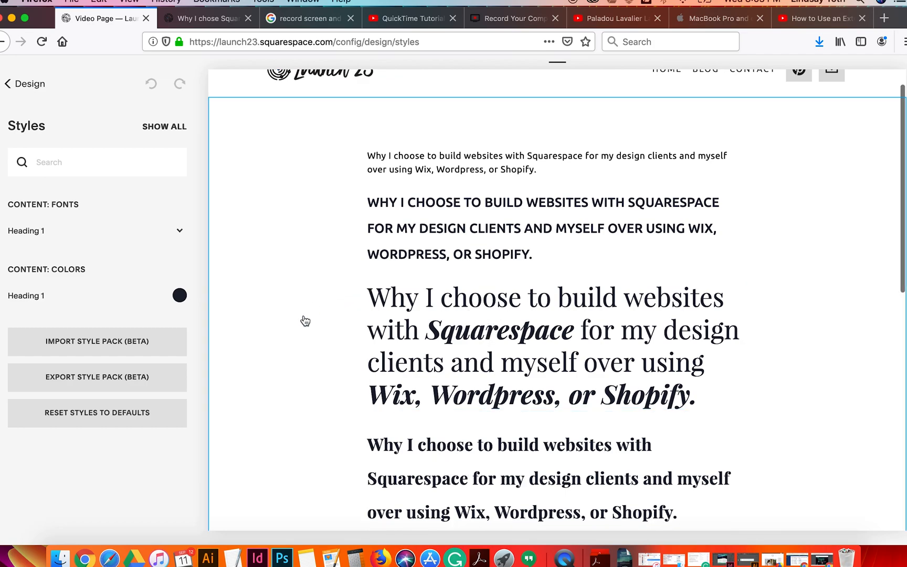
Show the main content styles again, view the Heading 1 font options, close them and return to the Design options.
{"action": "left_click", "coordinate": [304, 348]}
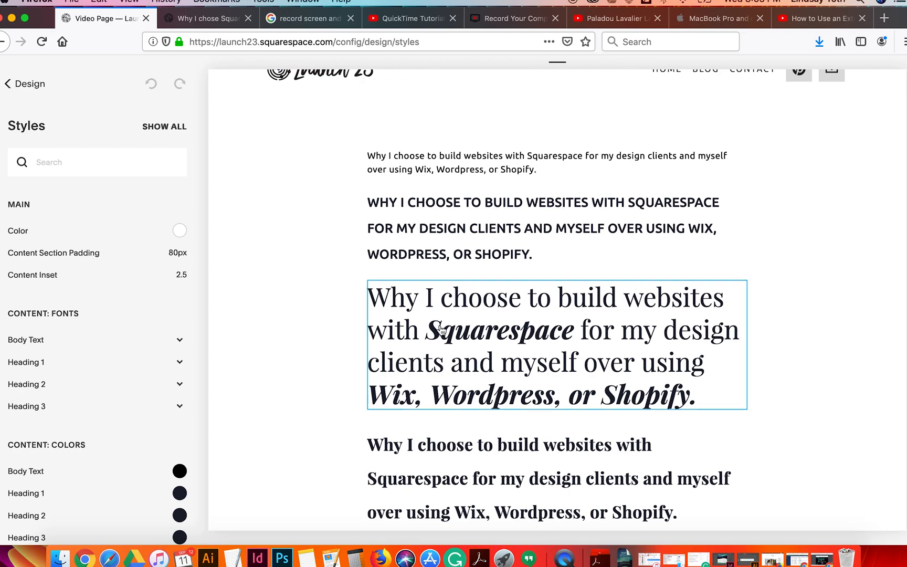
{"action": "scroll", "coordinate": [58, 362], "scroll_direction": "down", "scroll_amount": 3}
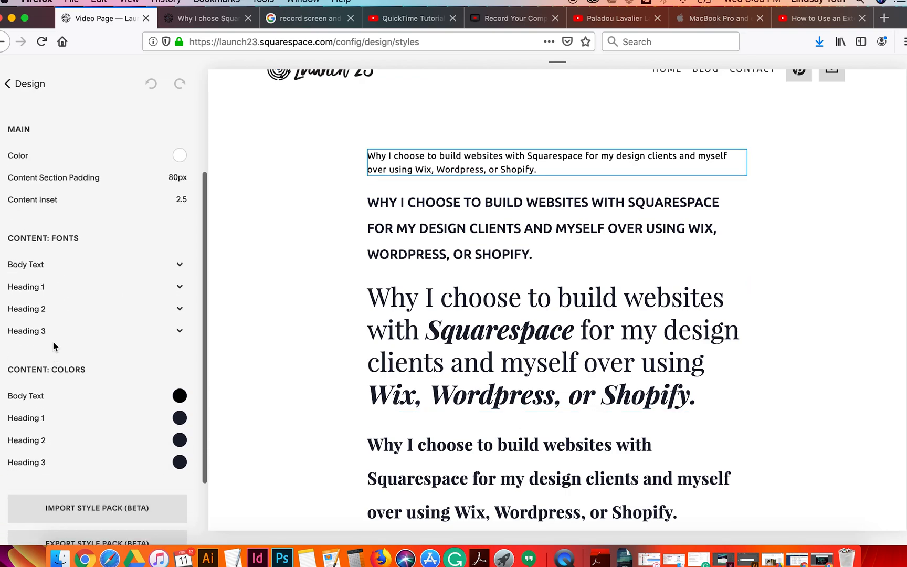
{"action": "left_click", "coordinate": [41, 285]}
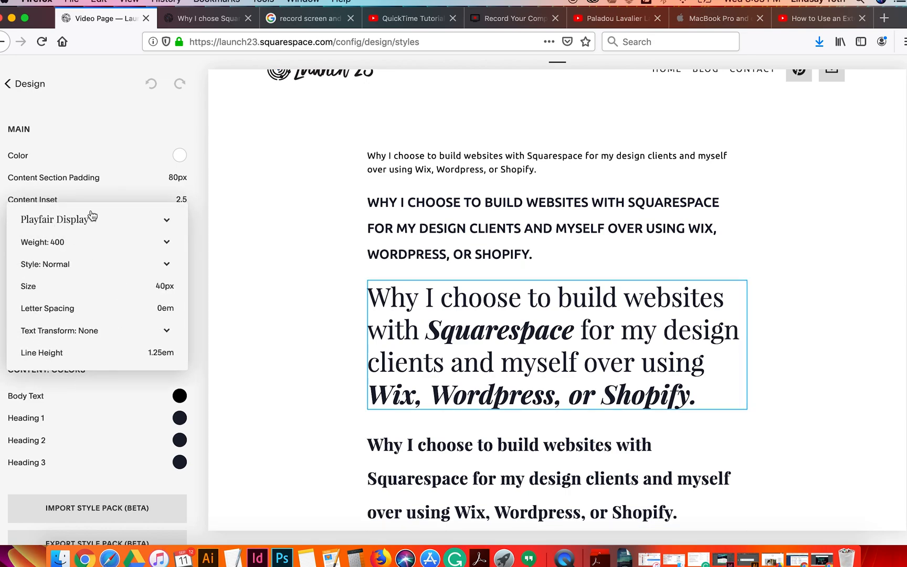
{"action": "left_click", "coordinate": [126, 398]}
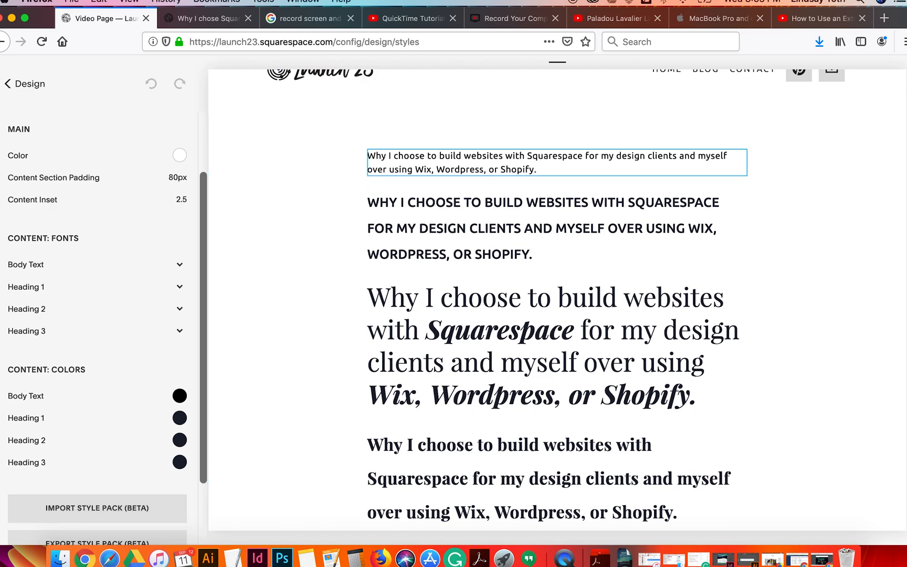
{"action": "left_click", "coordinate": [26, 84]}
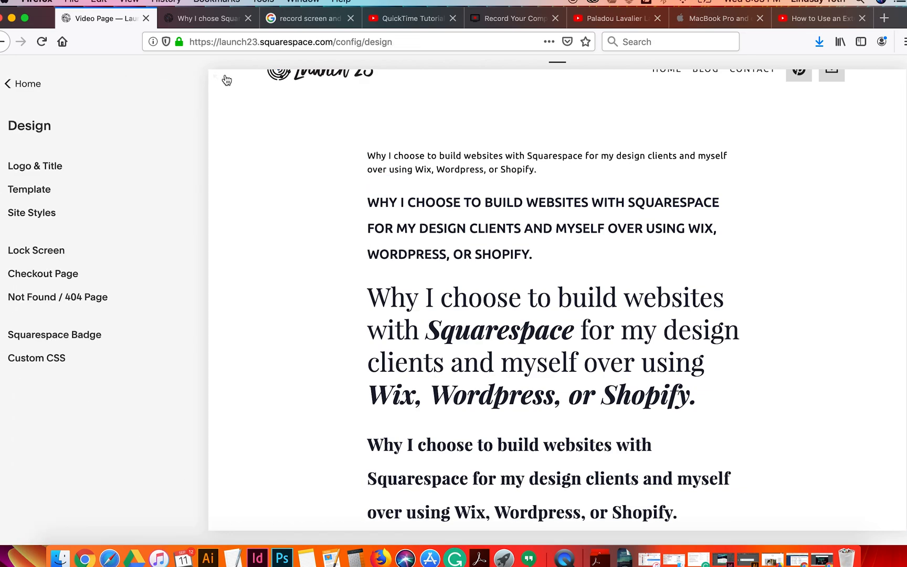